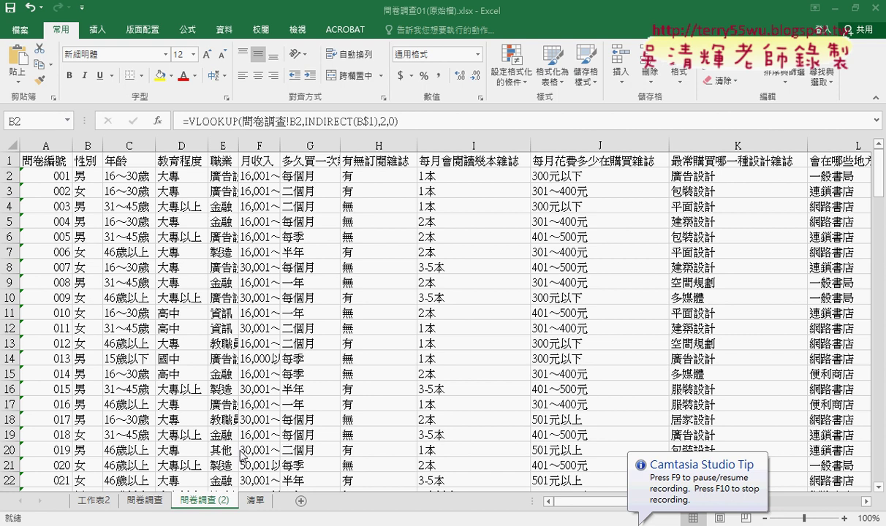
Delete the 工作表2 pivot sheet, then go to the 問卷調查 (2) sheet.
click(143, 501)
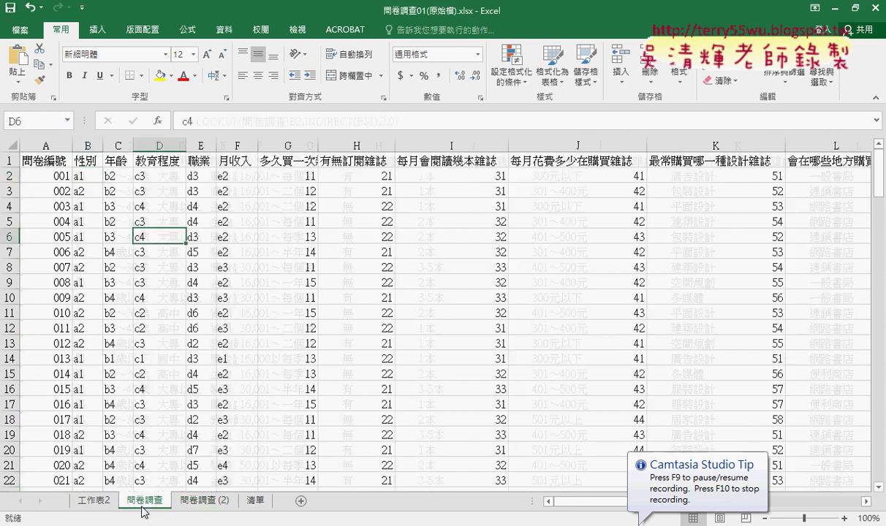
right_click(93, 501)
click(147, 350)
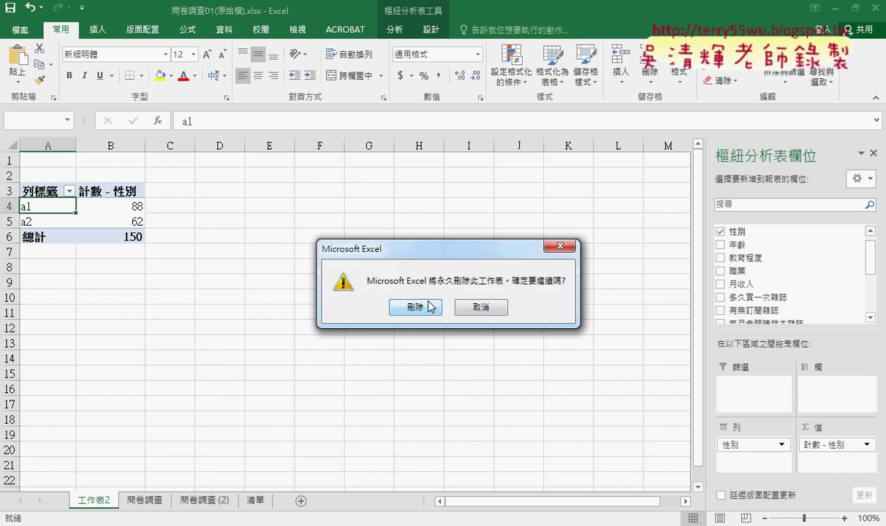
click(410, 305)
click(160, 500)
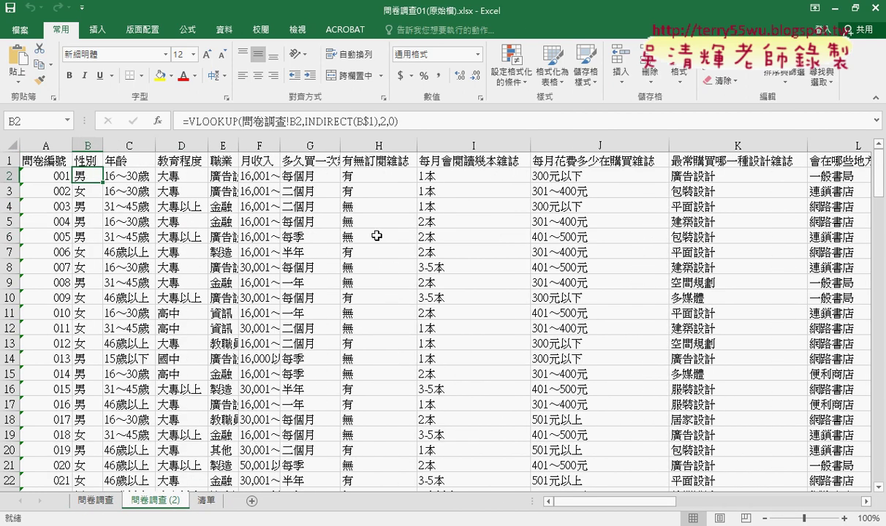
Select columns B–O and settle their widths at about 61 px each.
drag(88, 146, 883, 163)
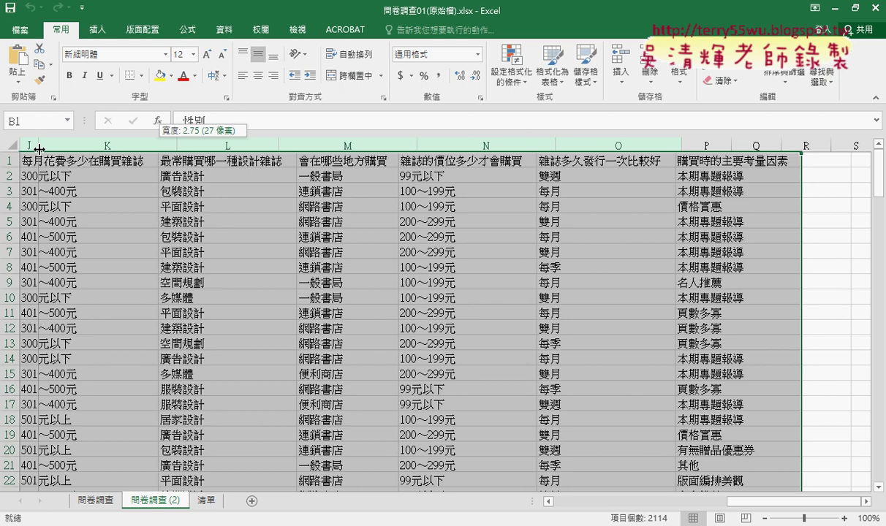
drag(159, 146, 39, 147)
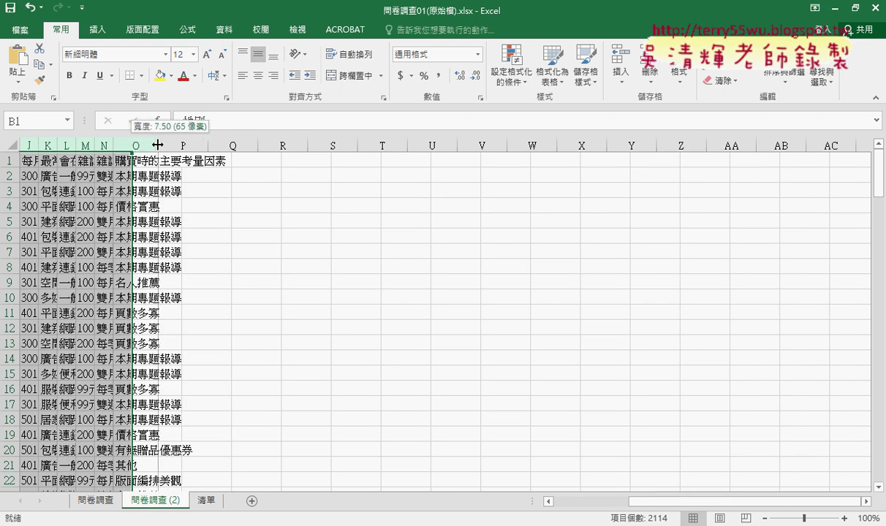
drag(131, 144, 160, 144)
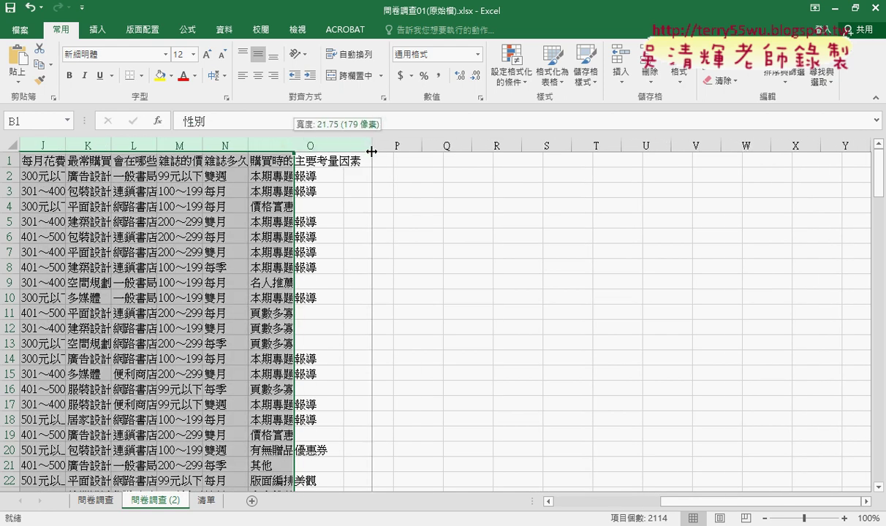
drag(294, 141, 372, 144)
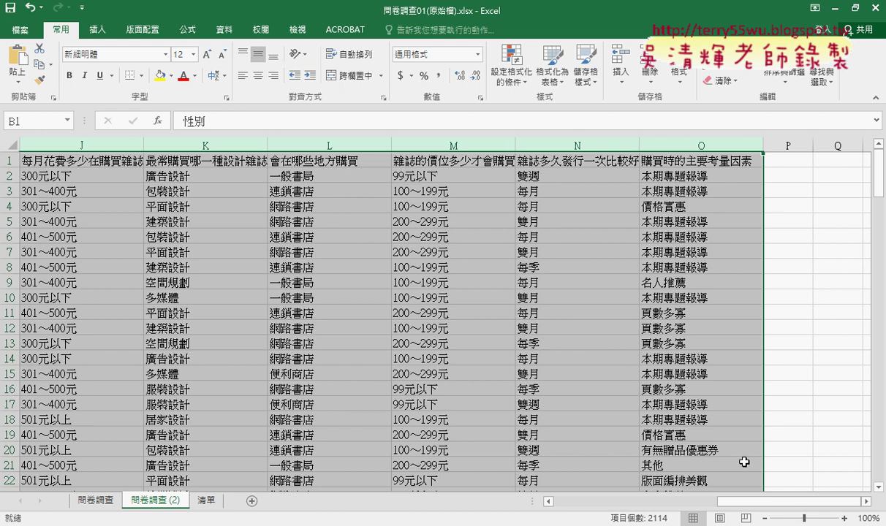
drag(639, 146, 565, 145)
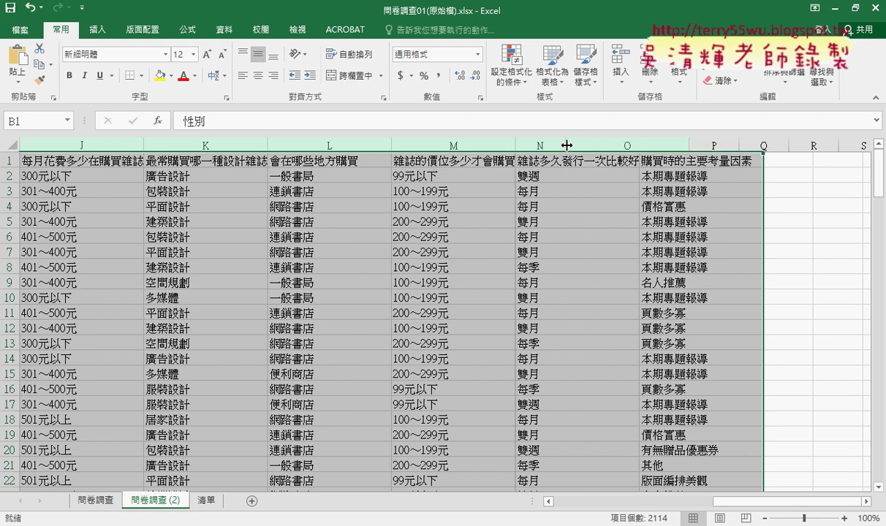
drag(668, 502, 557, 505)
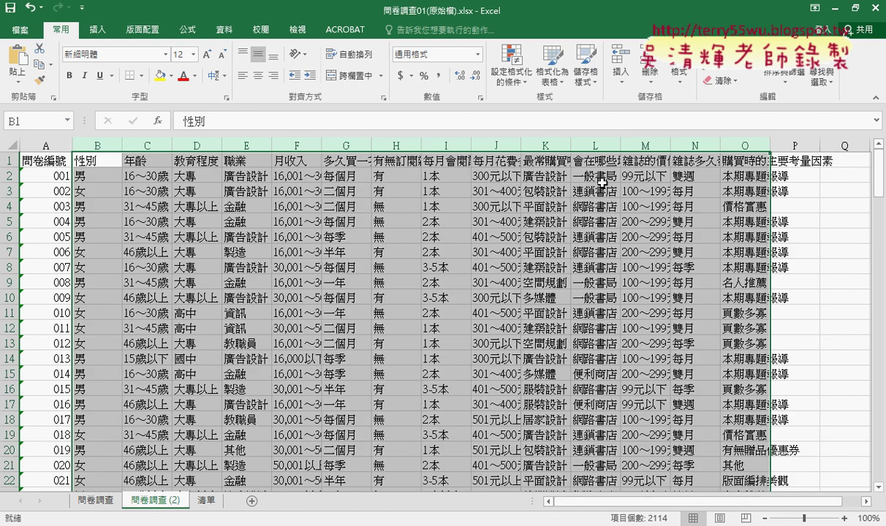
drag(271, 146, 261, 151)
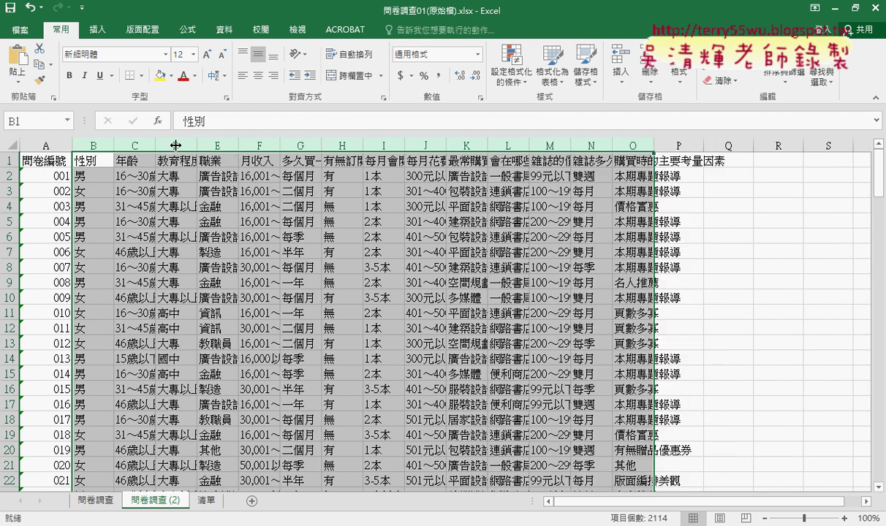
Narrow columns B and C slightly and review the decoded answers block.
click(84, 173)
mouse_move(115, 146)
mouse_down()
mouse_move(104, 146)
mouse_move(141, 146)
mouse_up()
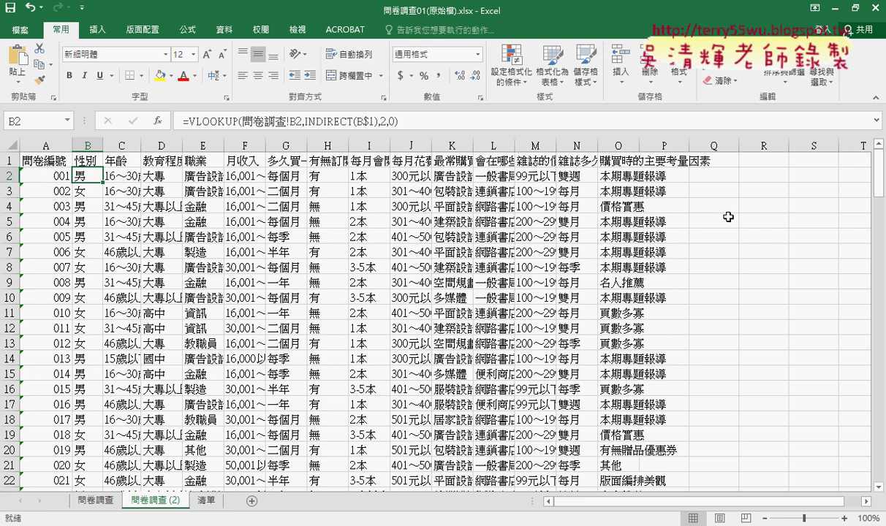
drag(82, 176, 657, 454)
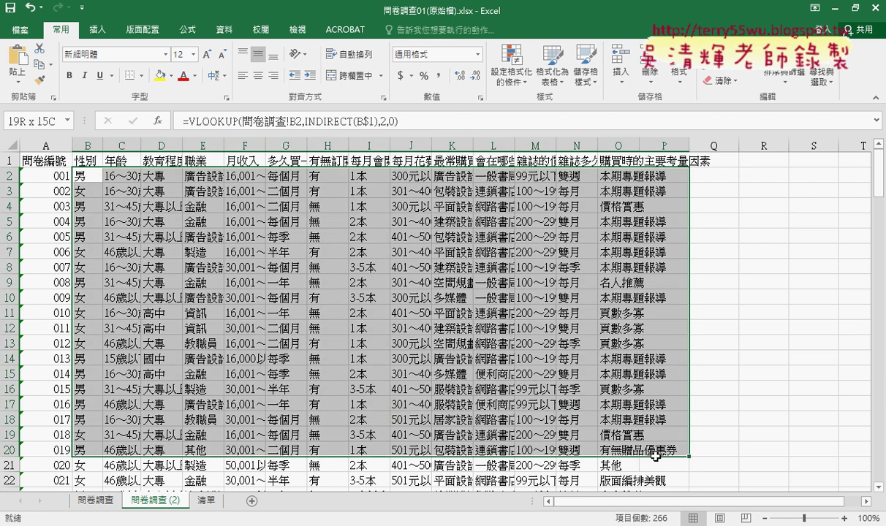
Turn on the 開發人員 tab through Customize Ribbon in Excel Options.
click(691, 263)
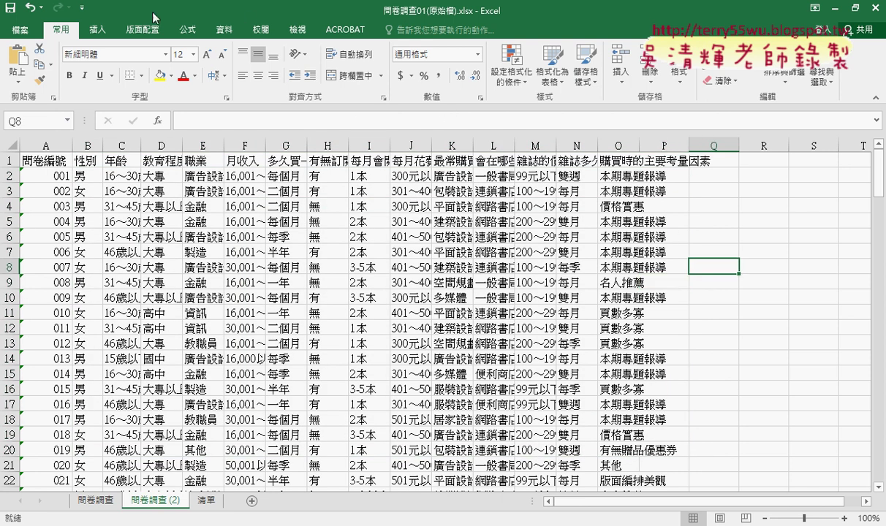
click(82, 7)
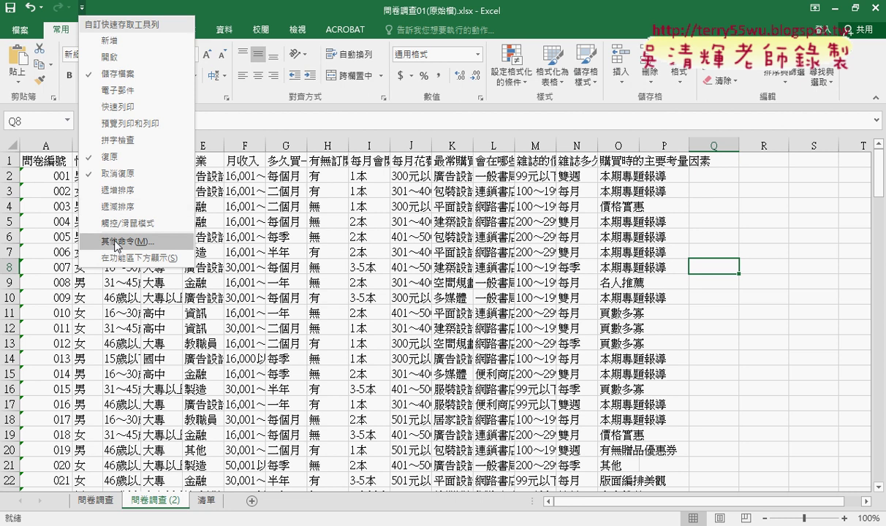
click(109, 240)
click(176, 176)
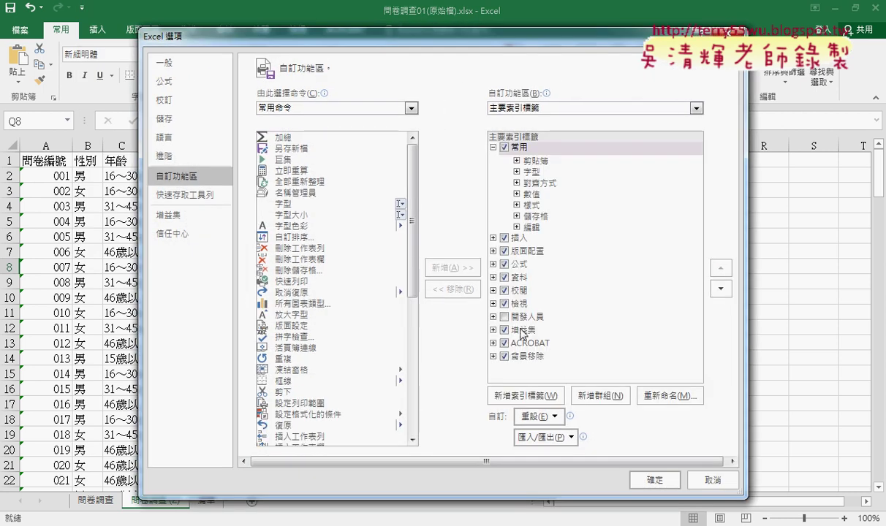
click(491, 315)
click(656, 480)
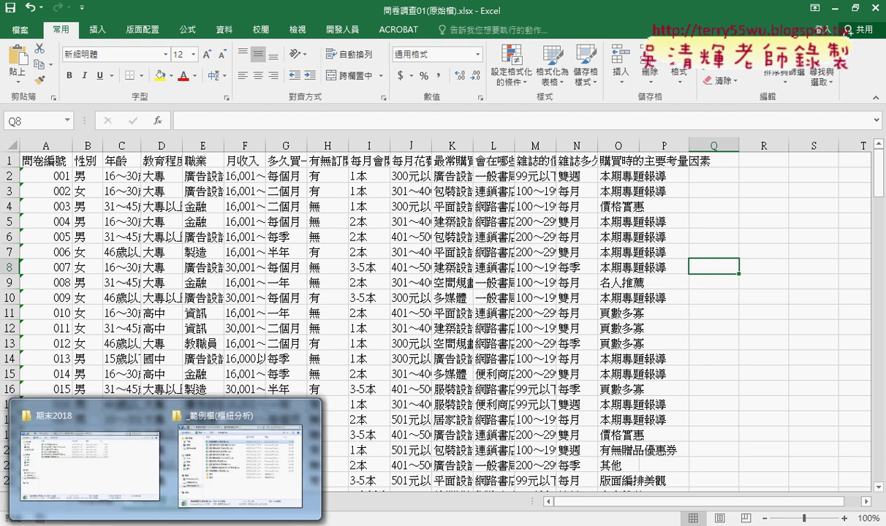
Navigate to the 樞紐分析基礎及進階班 folder and open 問卷調查01OK.xlsm.
click(211, 446)
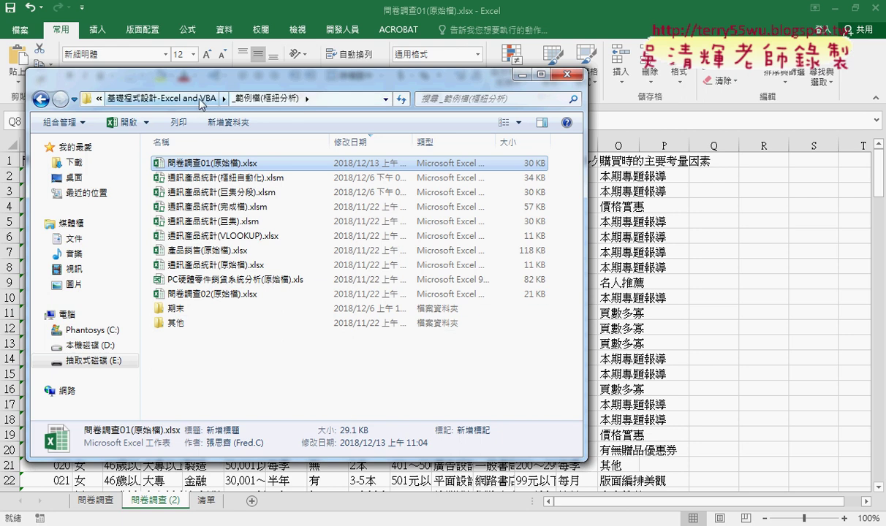
double_click(198, 313)
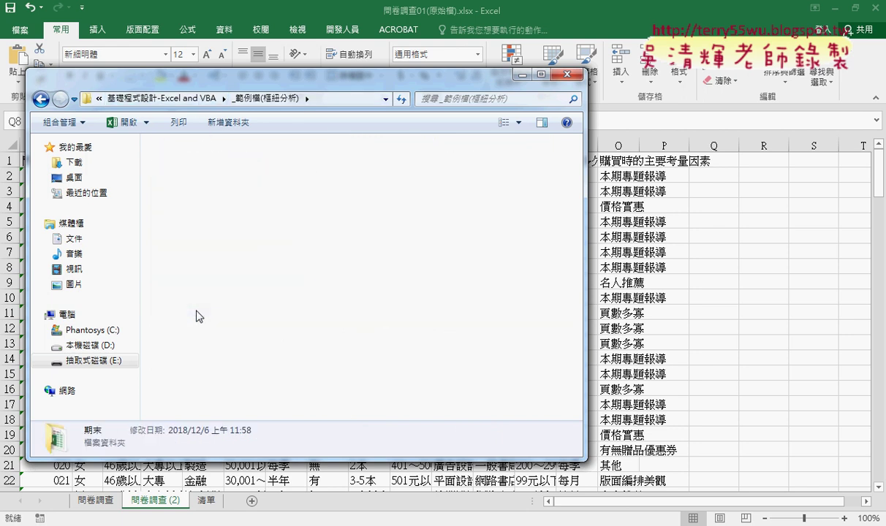
click(208, 99)
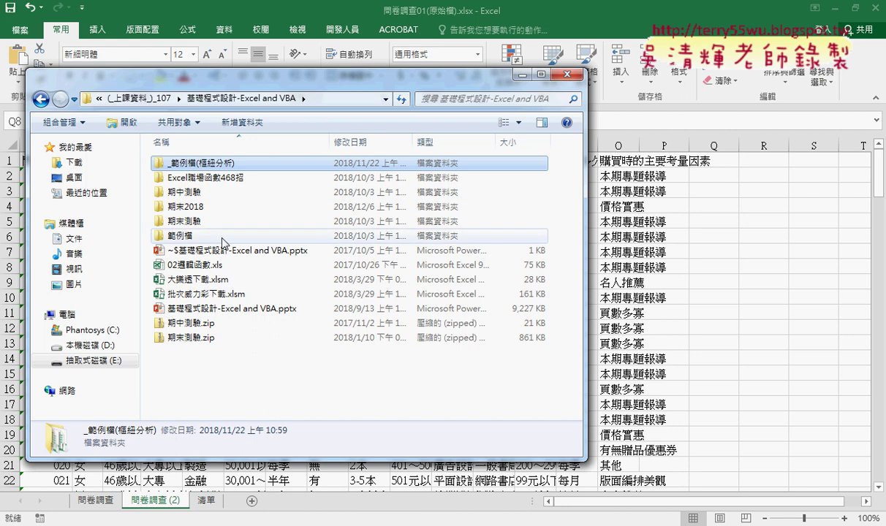
key(alt+Up)
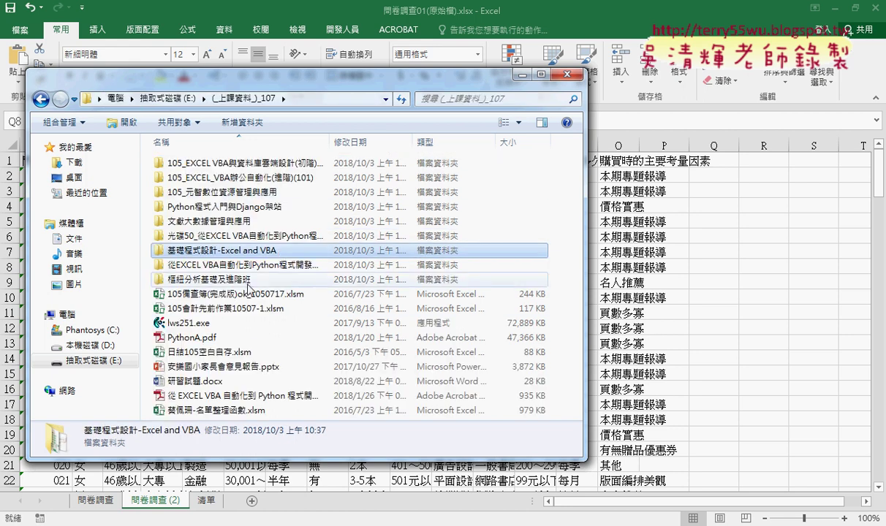
double_click(248, 279)
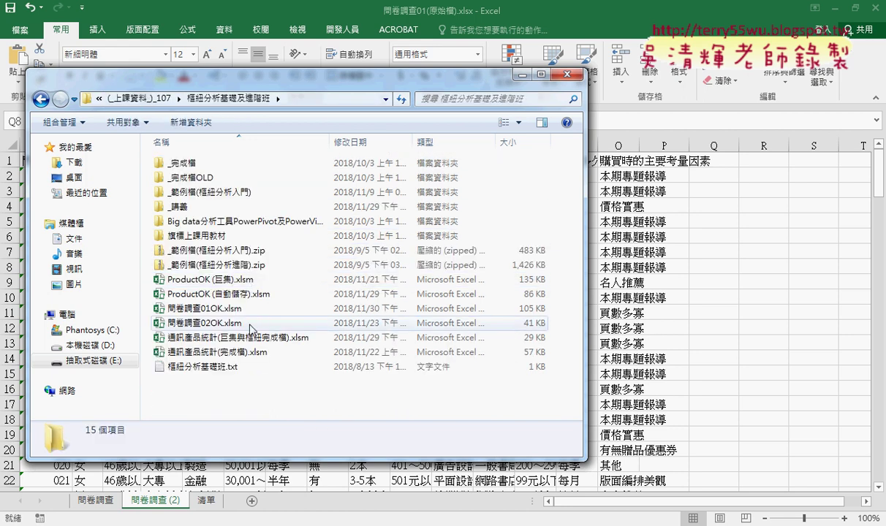
double_click(219, 309)
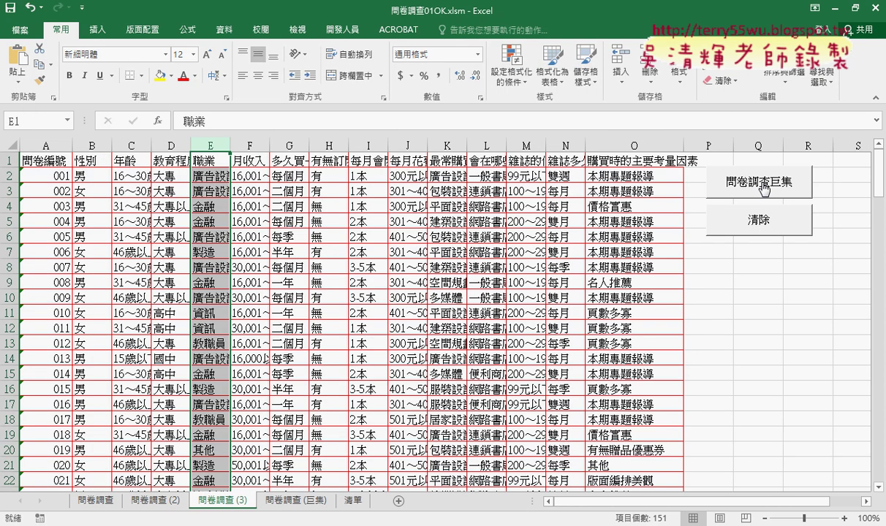
Test the workbook's fill and 清除 macro buttons, finishing with the answers cleared.
click(762, 217)
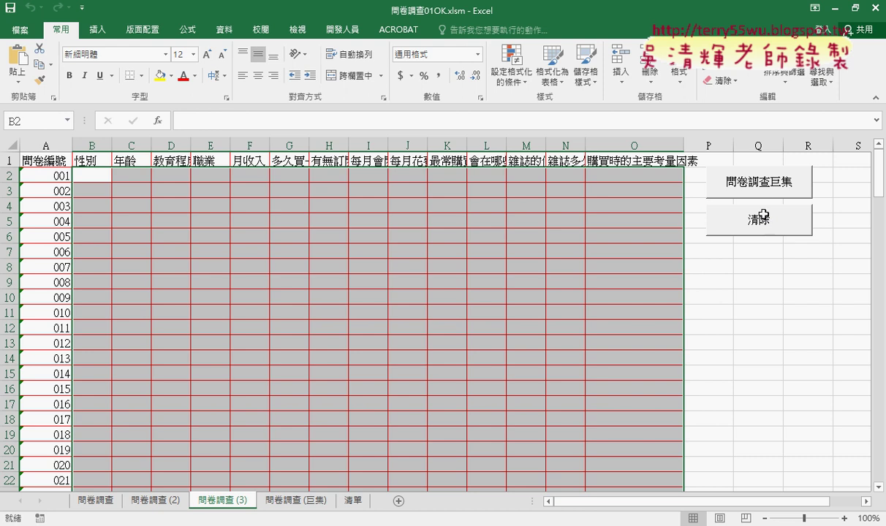
click(760, 182)
click(762, 217)
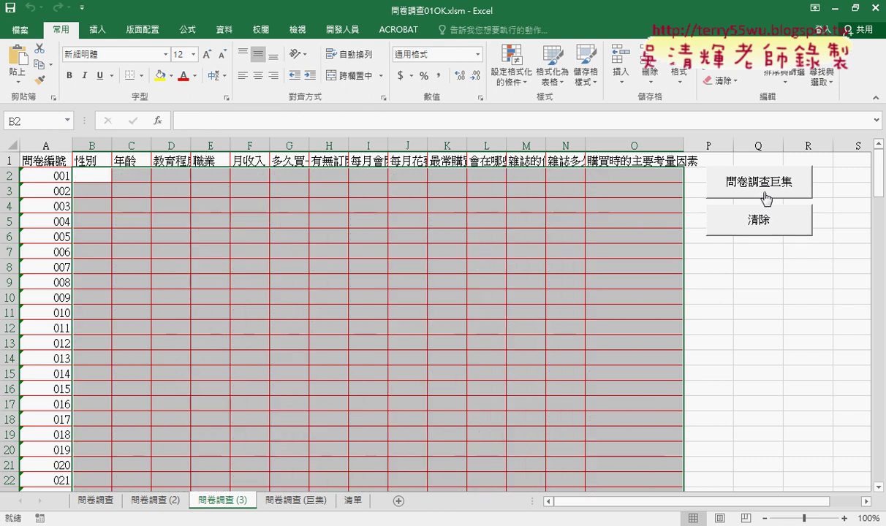
click(763, 192)
click(763, 218)
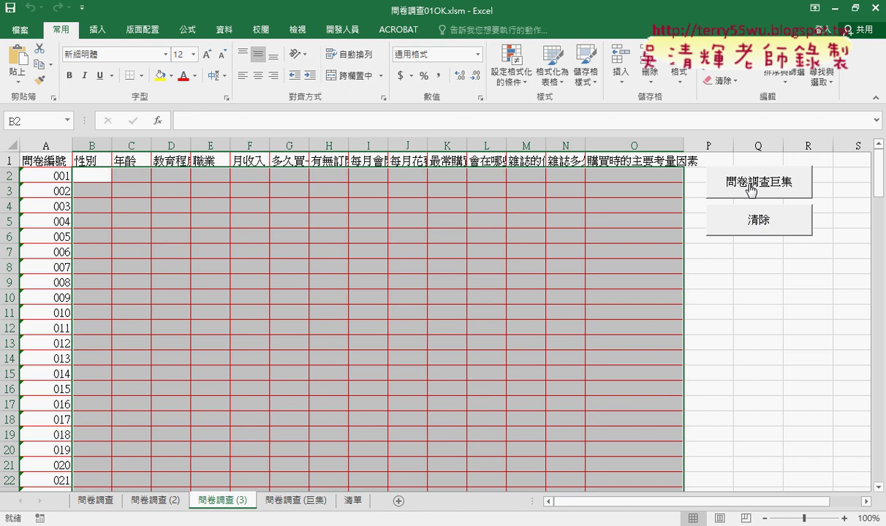
click(752, 188)
click(751, 220)
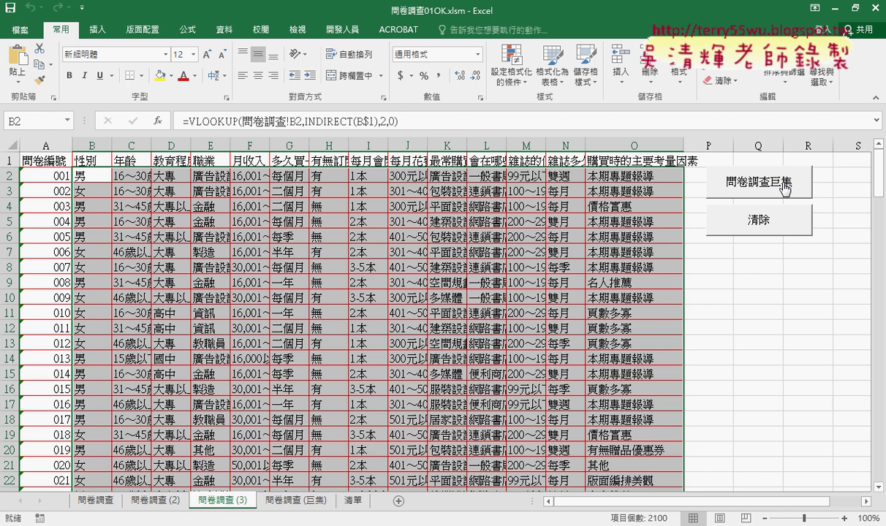
click(731, 216)
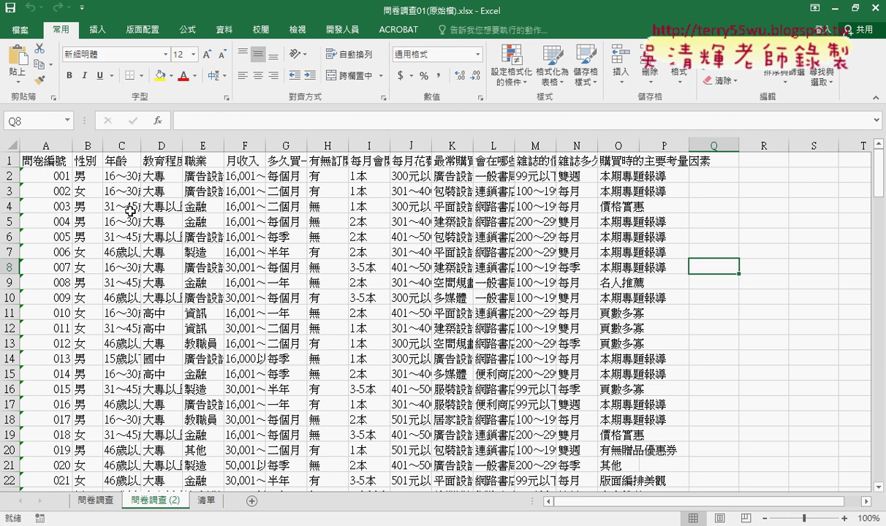
Select the whole survey table A1:O151.
click(43, 162)
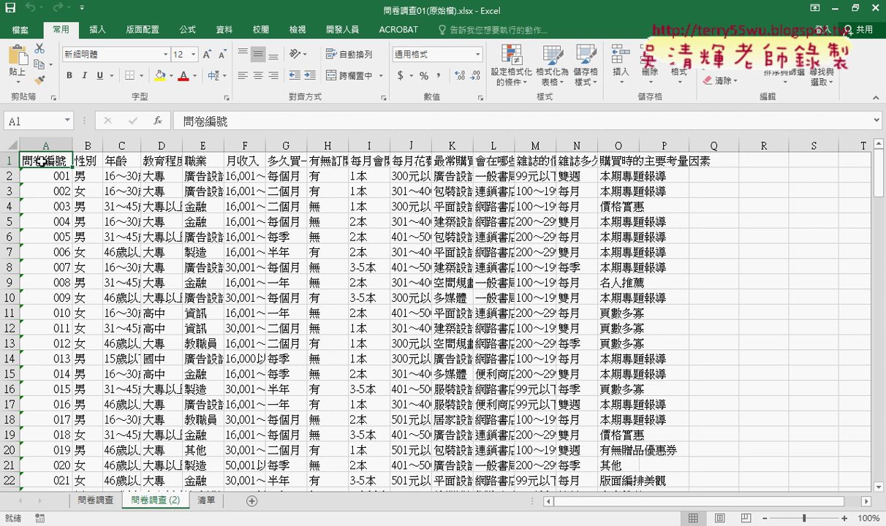
key(ctrl+shift+Right)
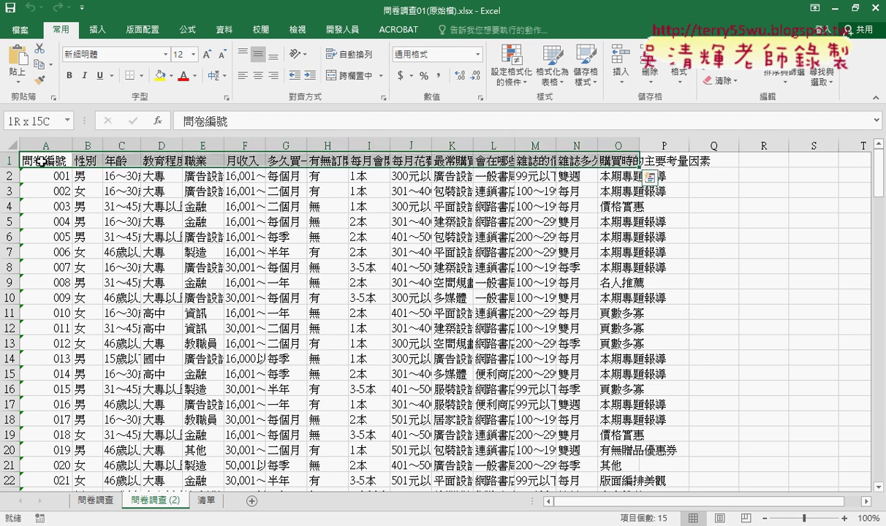
key(ctrl+shift+Down)
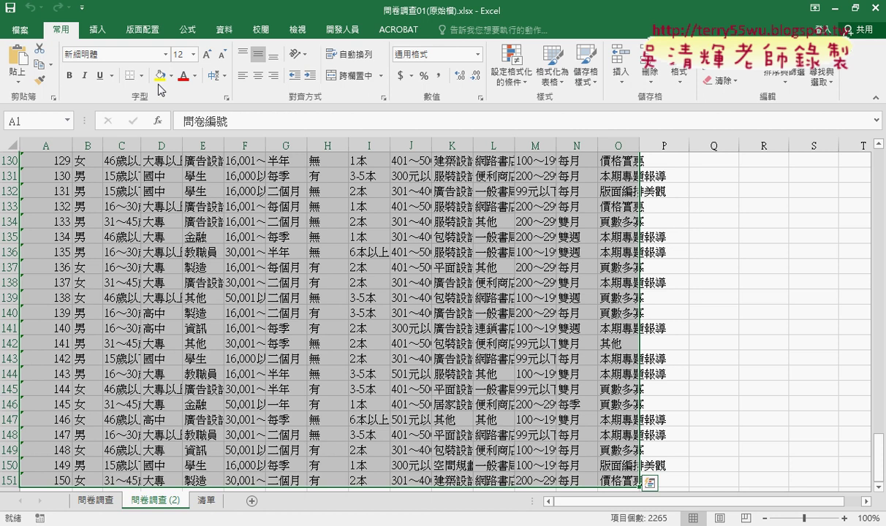
click(143, 82)
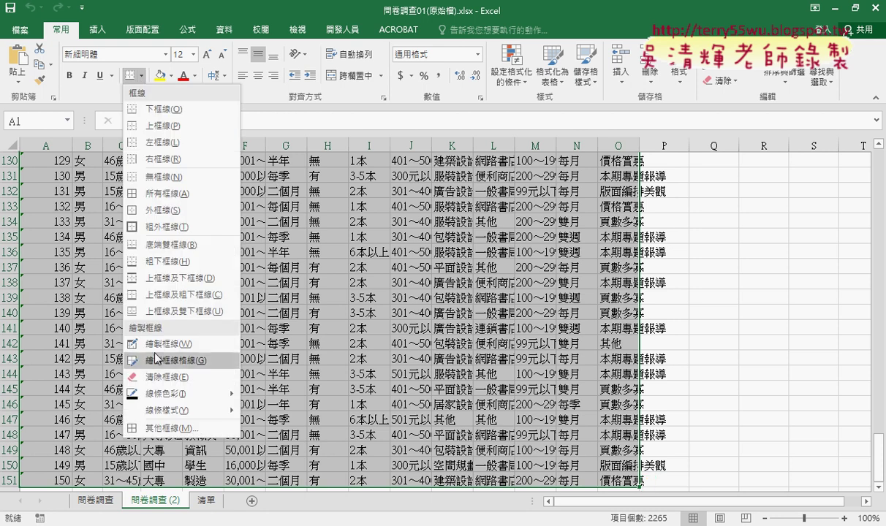
click(170, 425)
scroll(169, 428, up, 4)
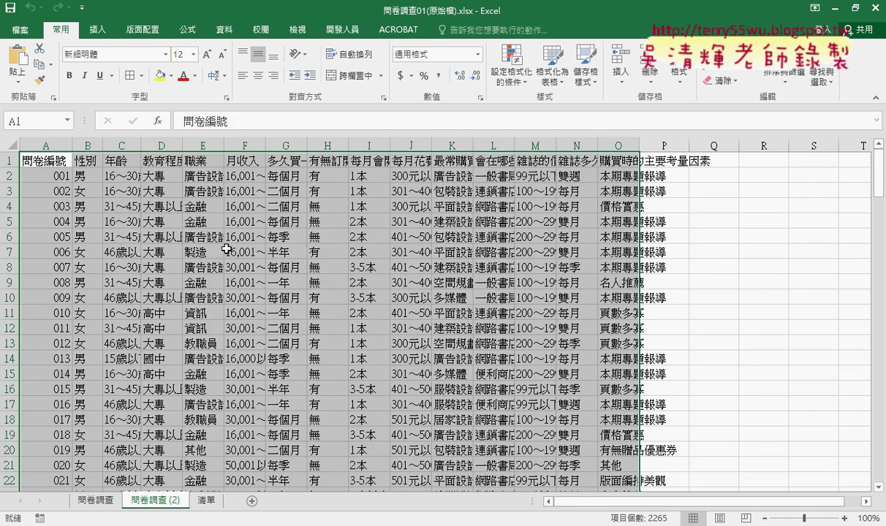
Apply red outline and inside borders to the table via Format Cells.
key(ctrl+1)
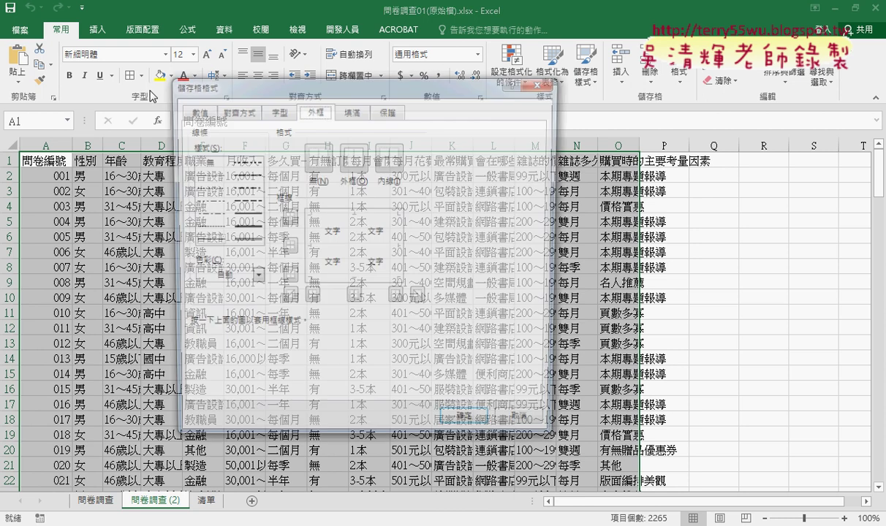
click(251, 278)
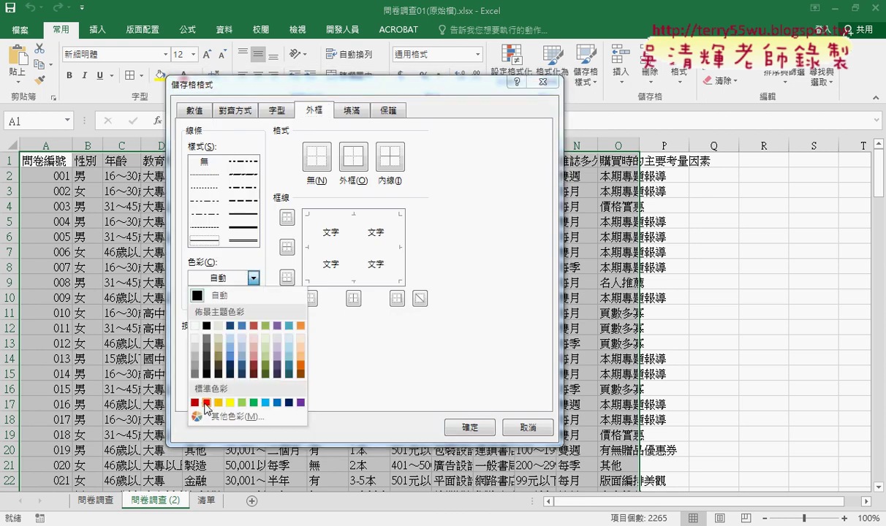
click(205, 348)
click(346, 157)
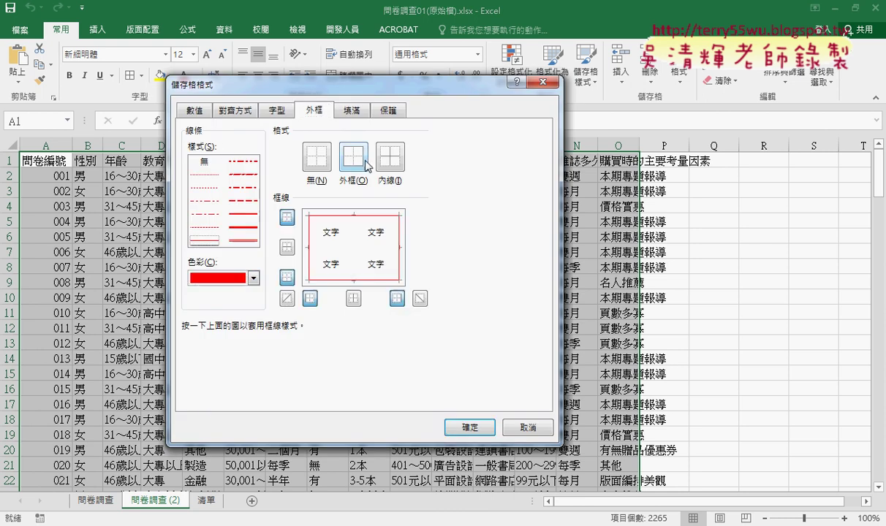
click(389, 158)
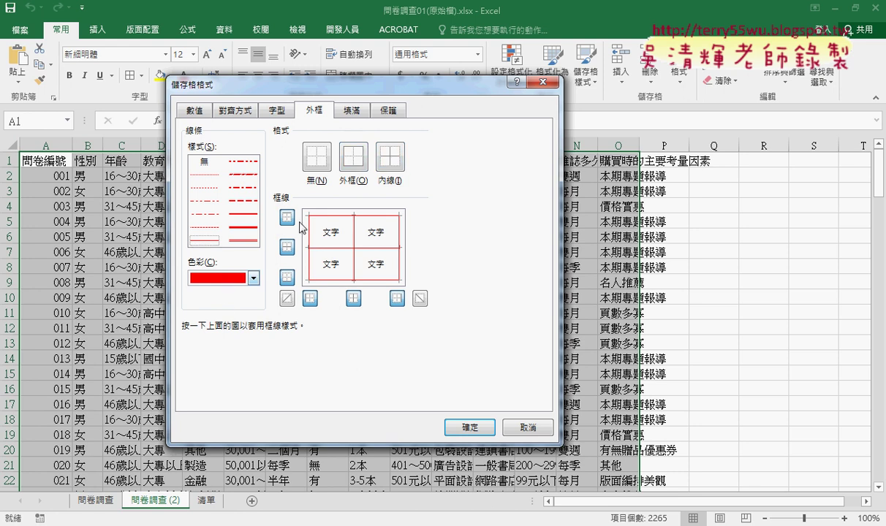
click(468, 427)
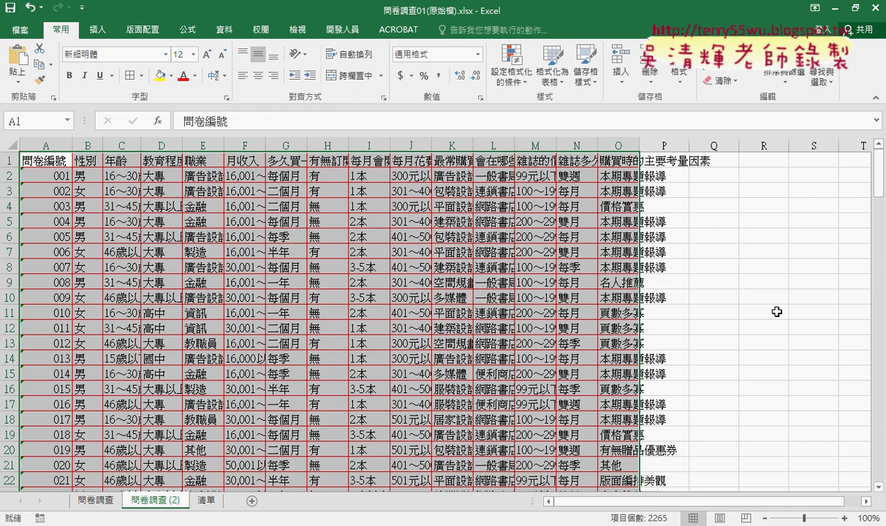
Widen column O so its header fits.
click(709, 206)
drag(638, 146, 714, 146)
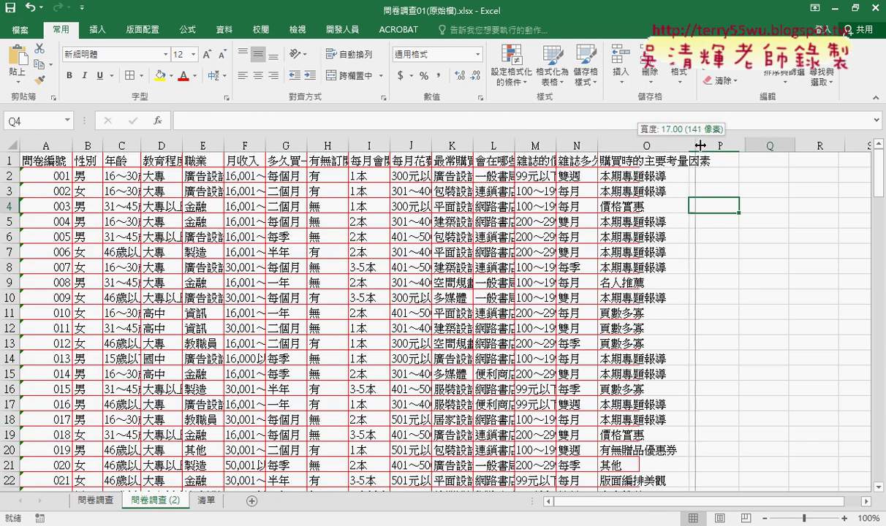
click(768, 219)
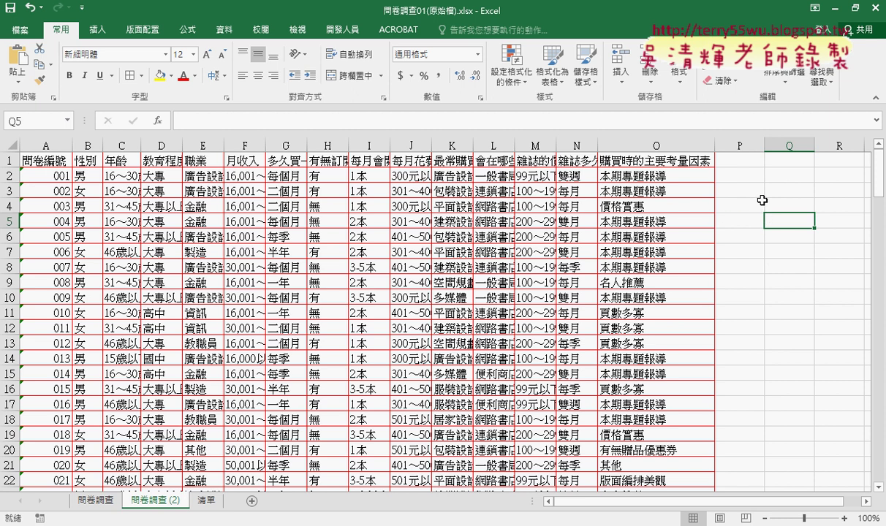
click(740, 189)
Start recording a new macro named 清除.
click(342, 29)
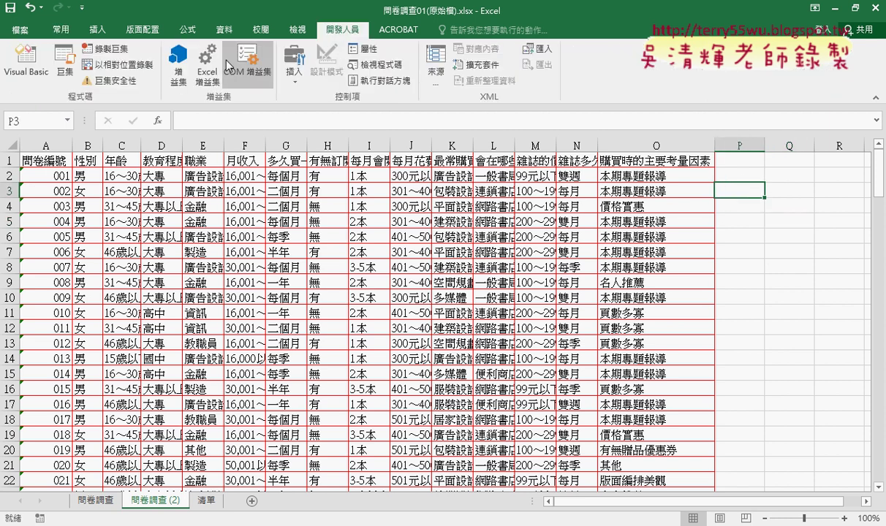
click(110, 49)
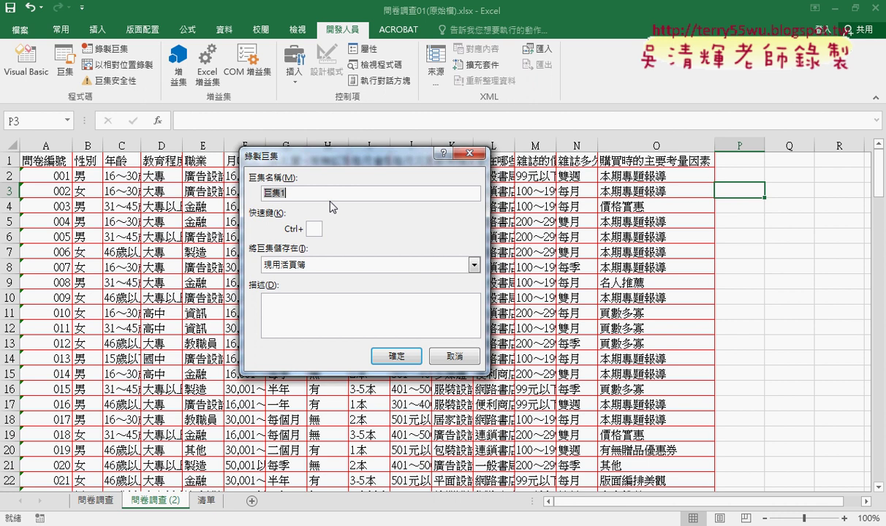
text(7)
key(BackSpace)
text(清)
text(除)
key(Return)
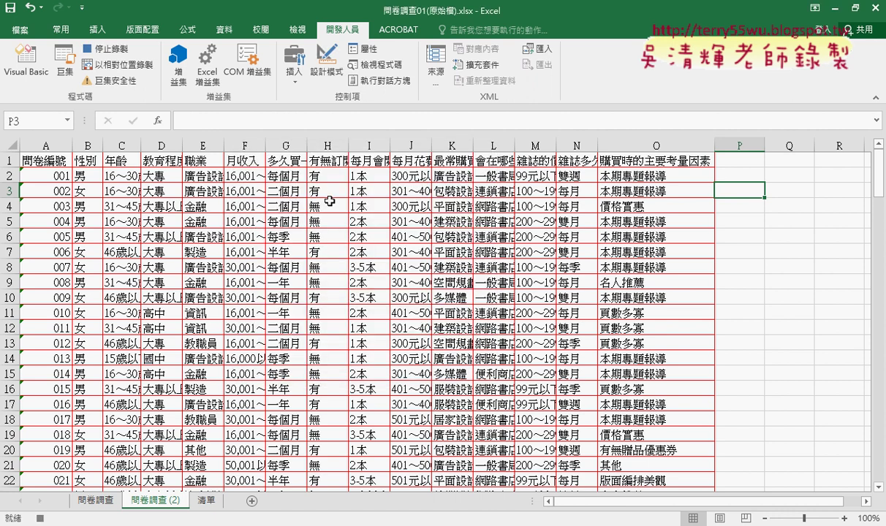
Delete the answers in B2:O151 and stop the macro recording.
click(86, 176)
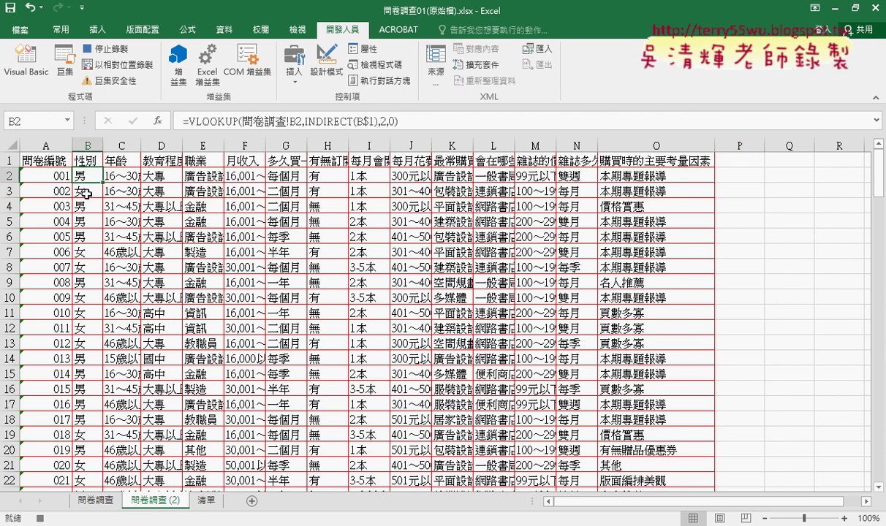
key(ctrl+shift+Right)
key(ctrl+shift+Down)
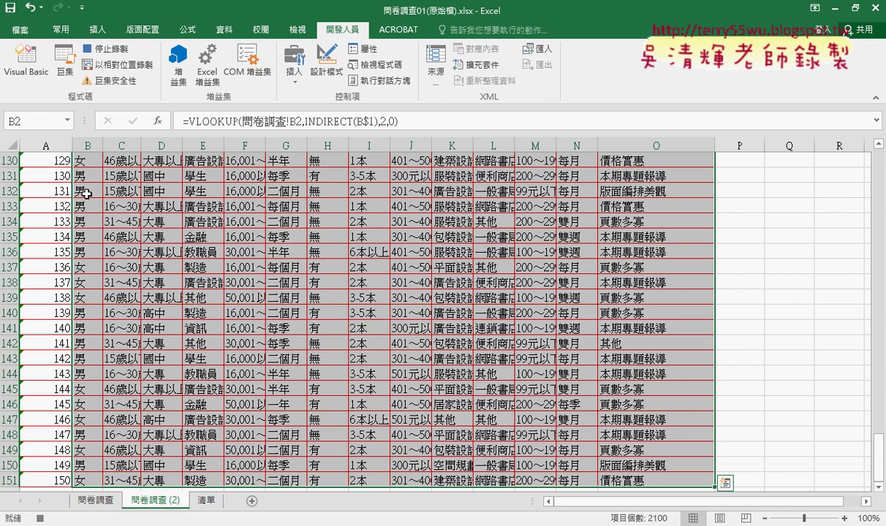
key(Delete)
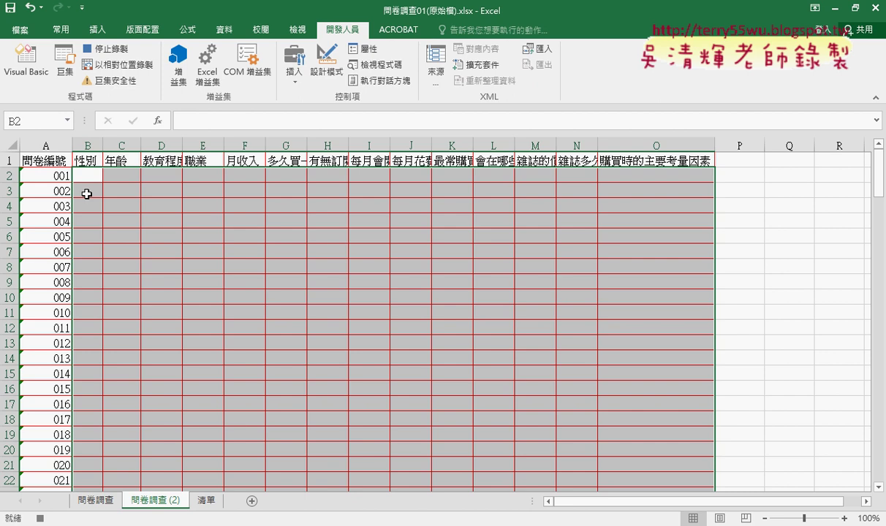
click(109, 49)
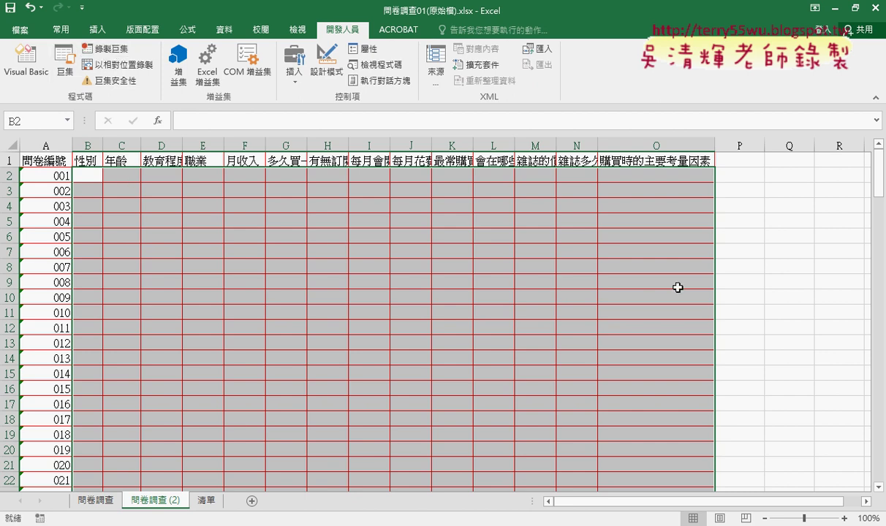
click(795, 226)
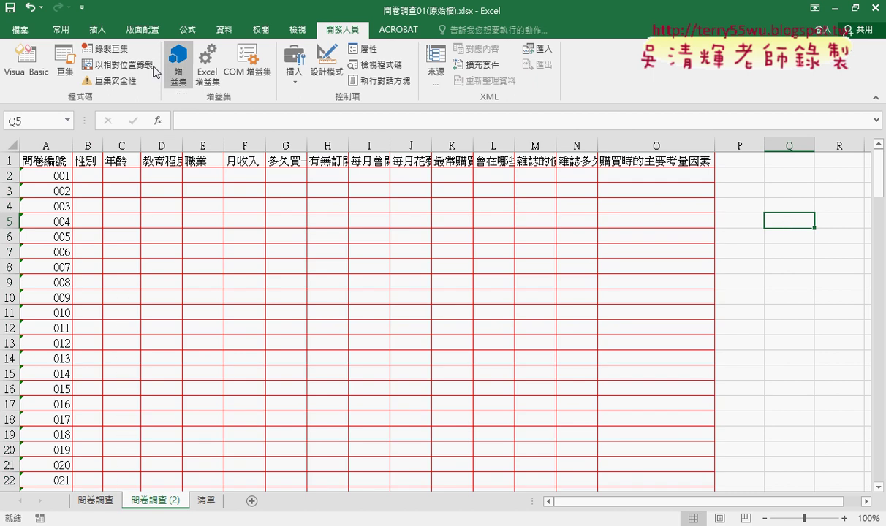
click(108, 49)
Name the second macro 問卷調查巨集, then switch to the Chrome browser.
click(288, 192)
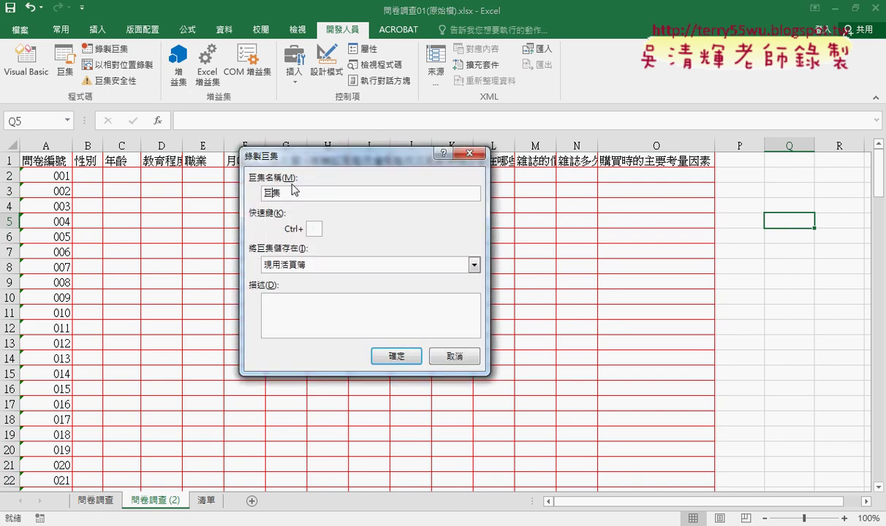
text(問卷)
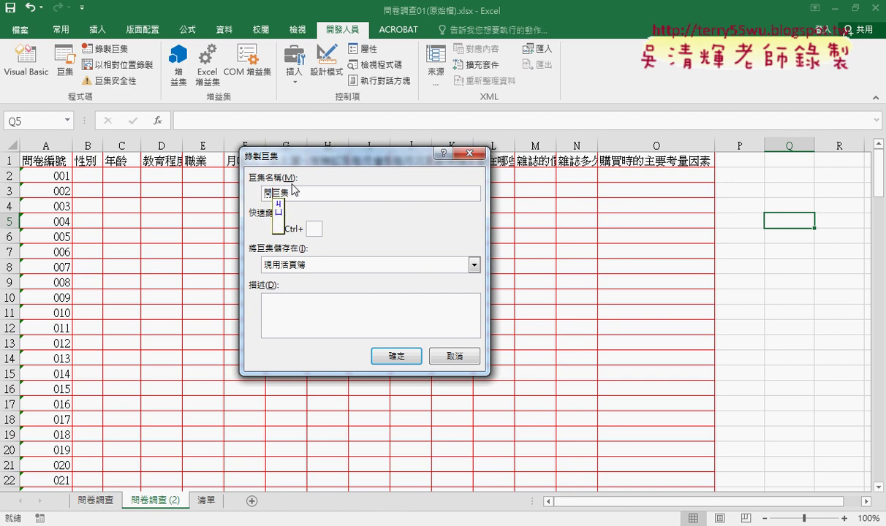
text(調)
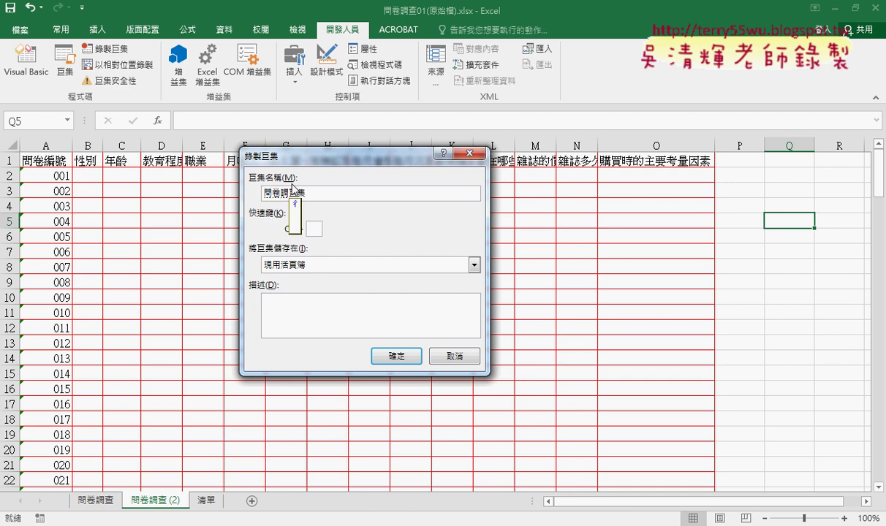
text(查)
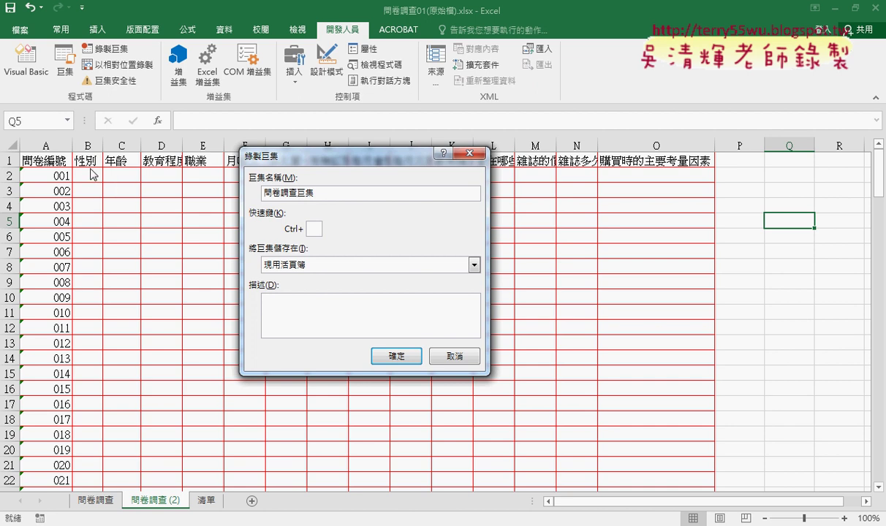
click(165, 525)
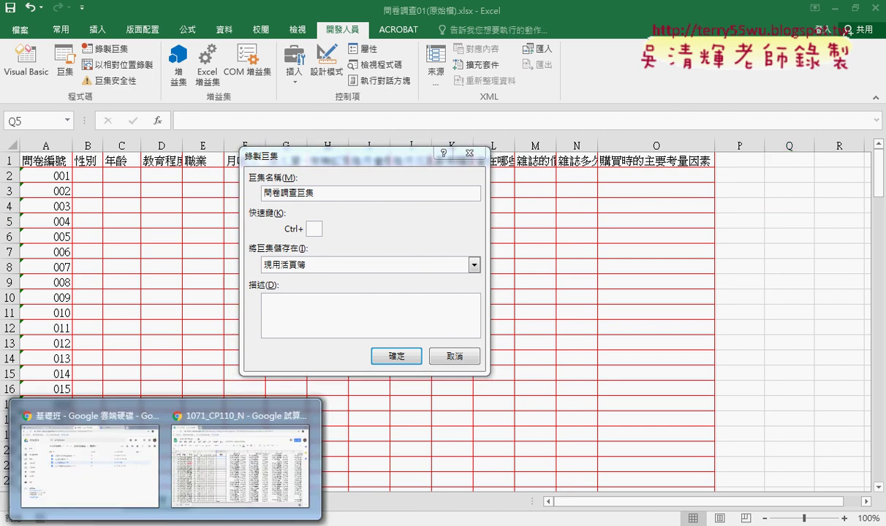
mouse_move(90, 459)
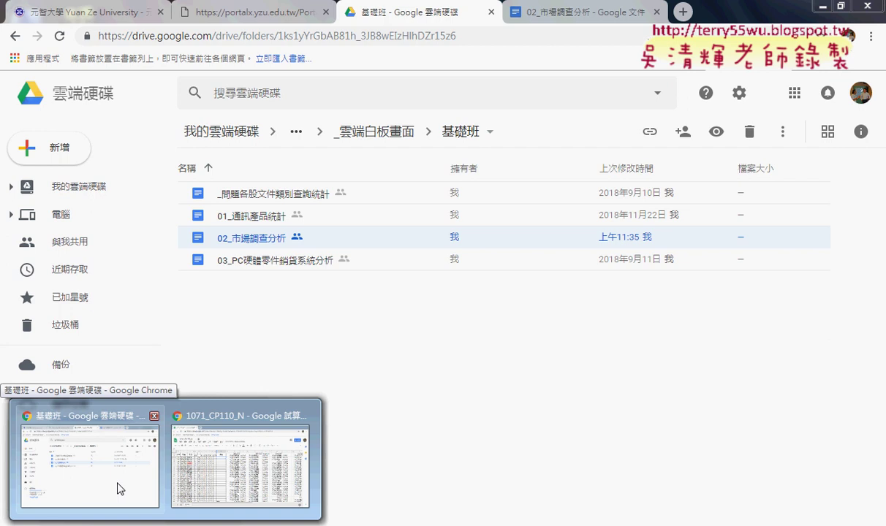
In the 02_市場調查分析 Google Doc, select the example VLOOKUP formula.
click(120, 488)
click(556, 13)
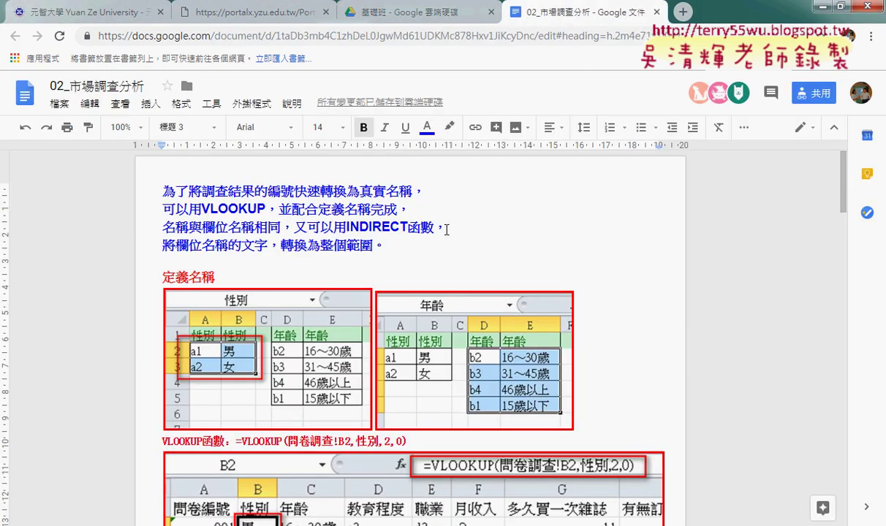
scroll(446, 229, down, 6)
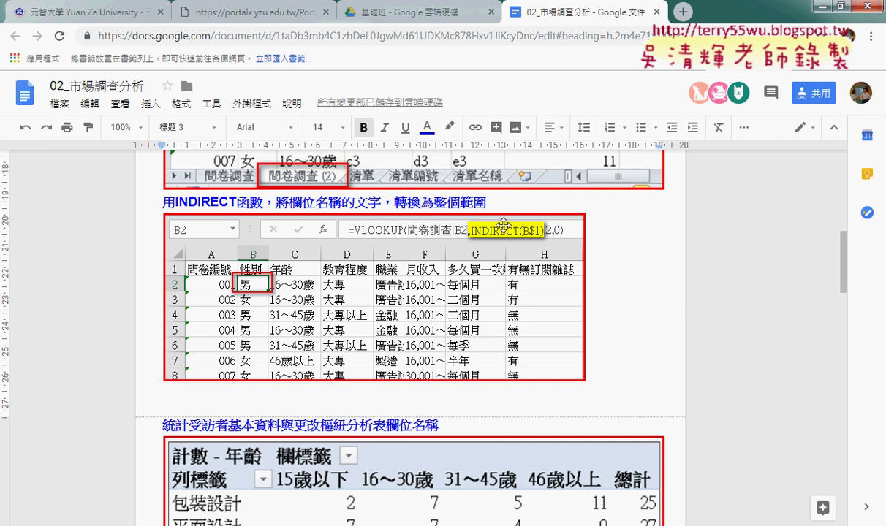
scroll(486, 235, up, 4)
click(403, 233)
drag(403, 232, 237, 234)
key(ctrl+c)
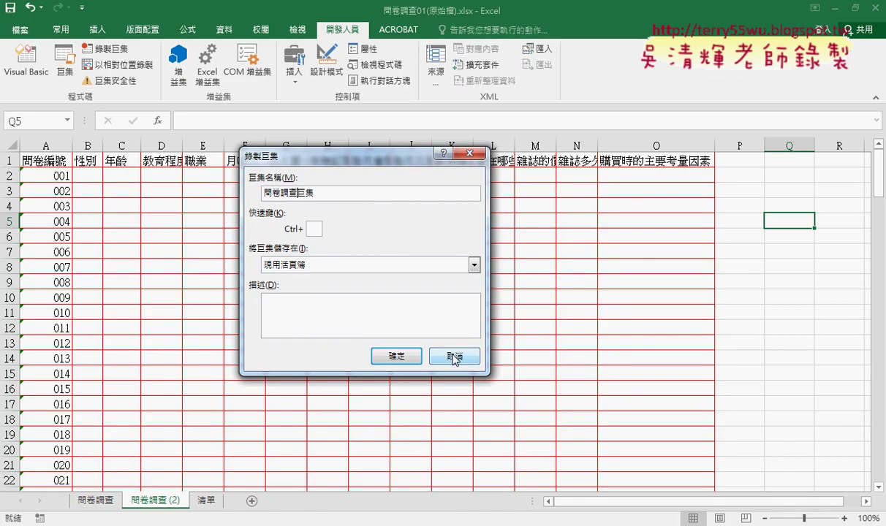
Cancel the macro dialog and paste =VLOOKUP(問卷調查!B2,性別,2,0) into cell B2.
click(454, 356)
click(89, 175)
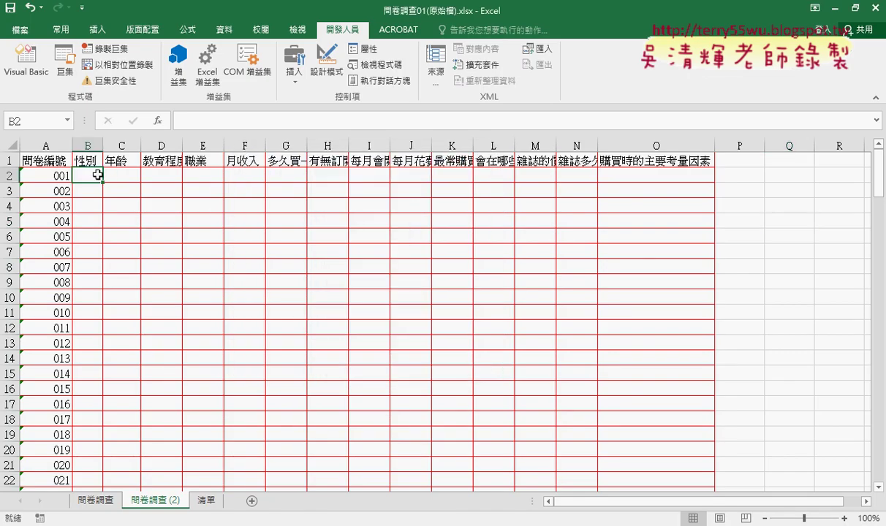
click(226, 124)
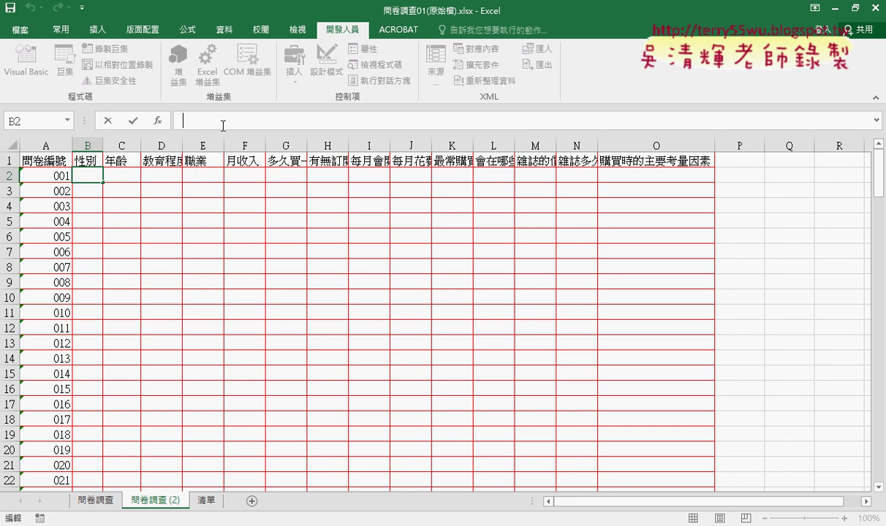
key(ctrl+v)
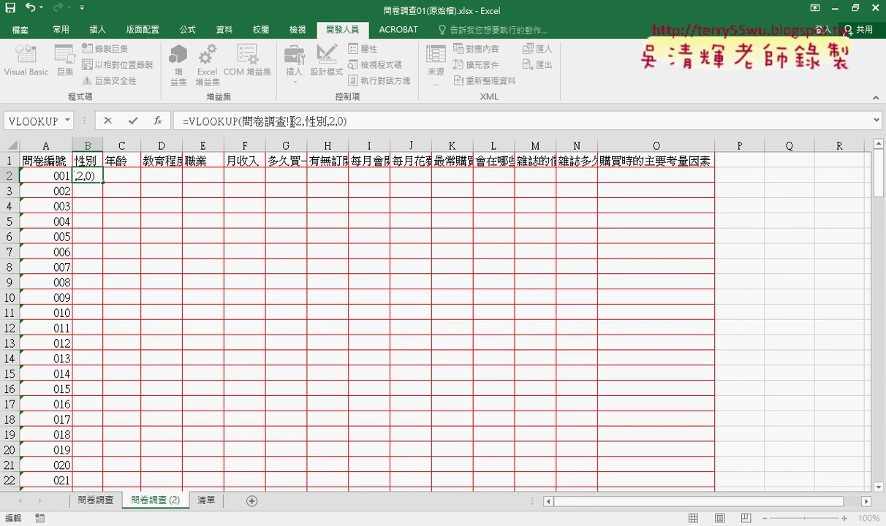
click(291, 121)
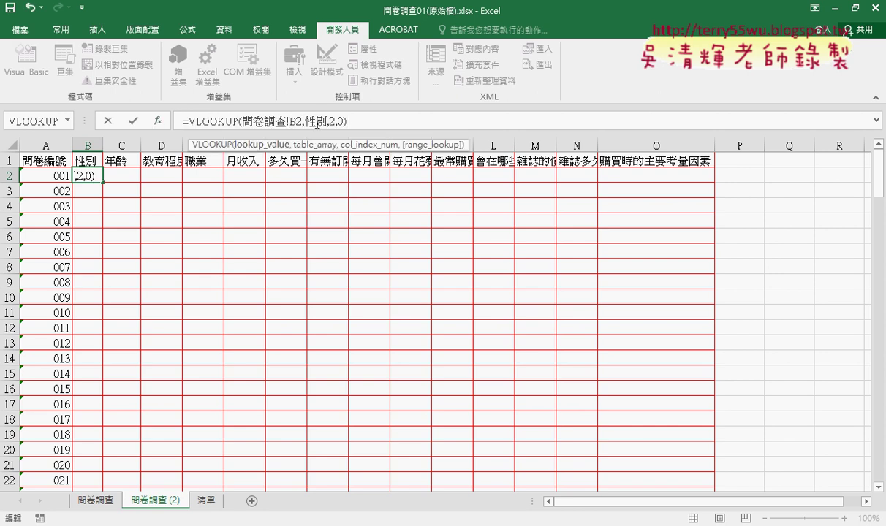
click(291, 122)
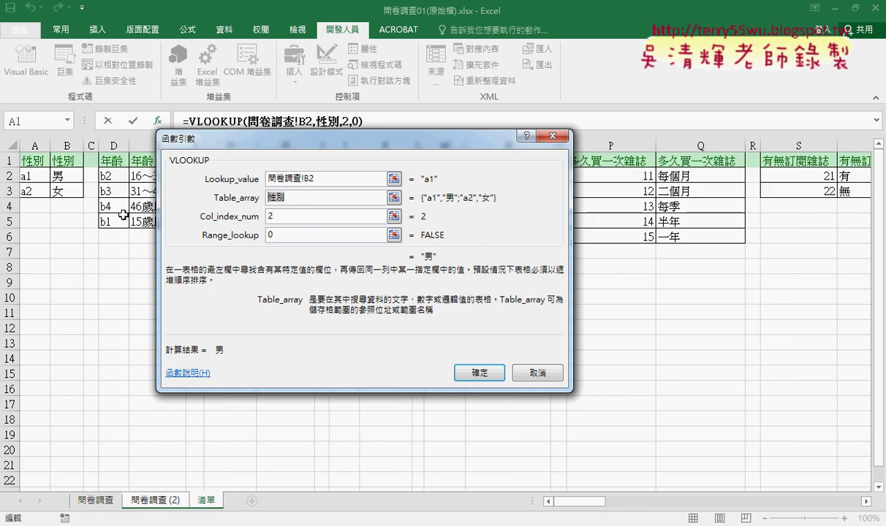
Pick B1 as Table_array, strip its sheet prefix, and type indirect(B1) around it.
click(146, 502)
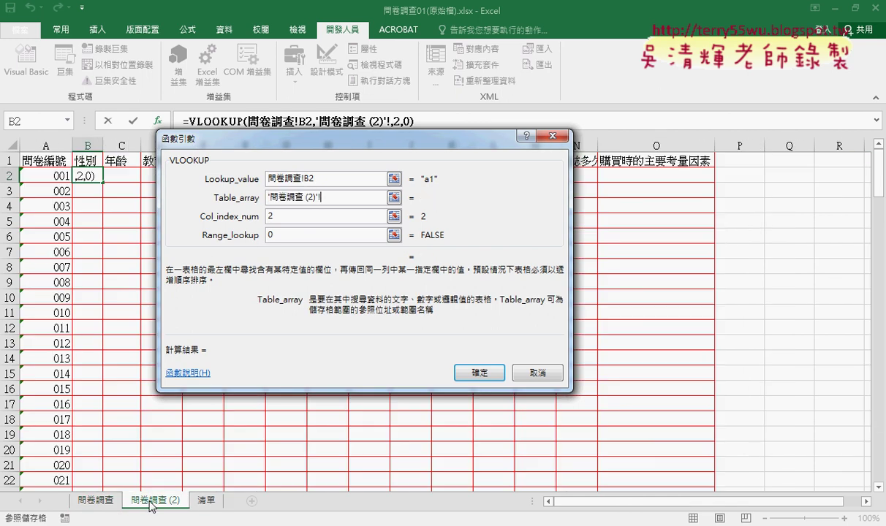
click(86, 160)
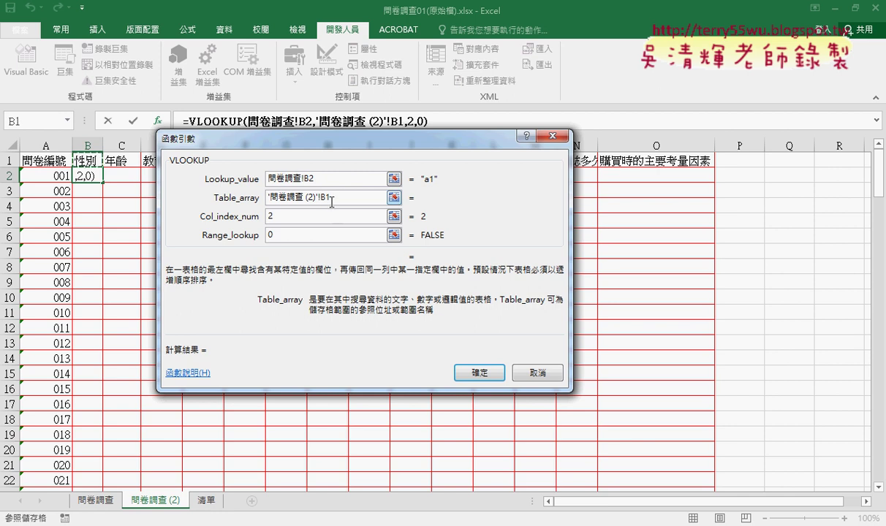
drag(323, 198, 241, 202)
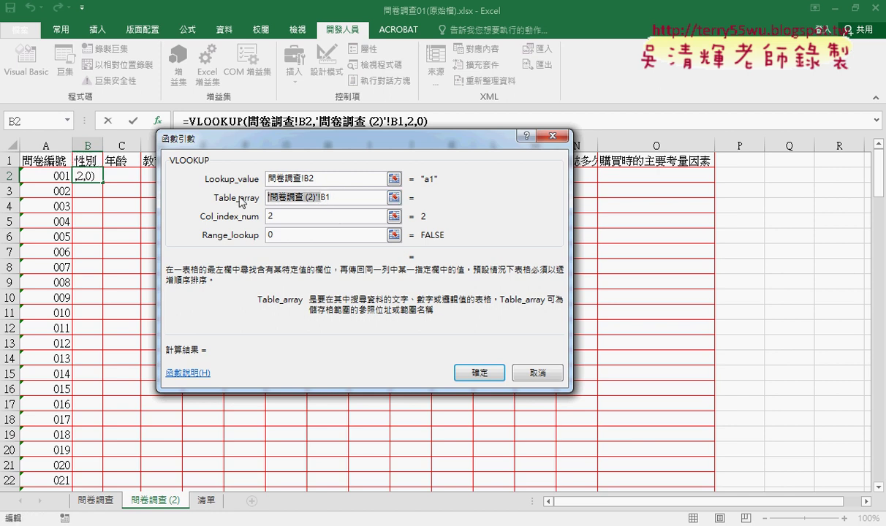
key(BackSpace)
text(0)
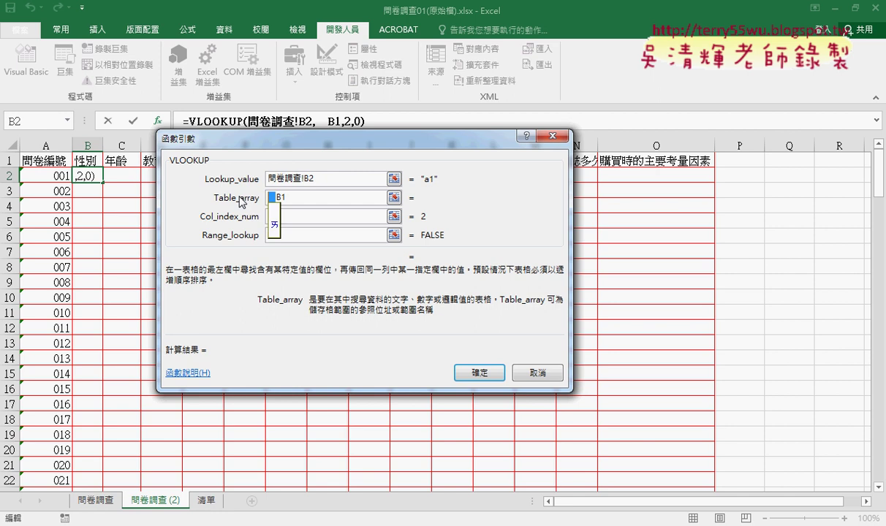
key(BackSpace)
text(ind)
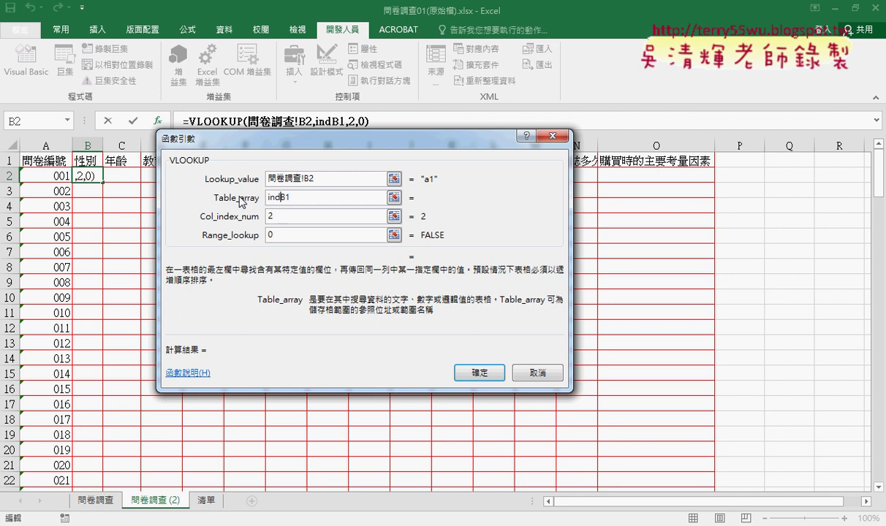
text(e)
key(BackSpace)
text(ir)
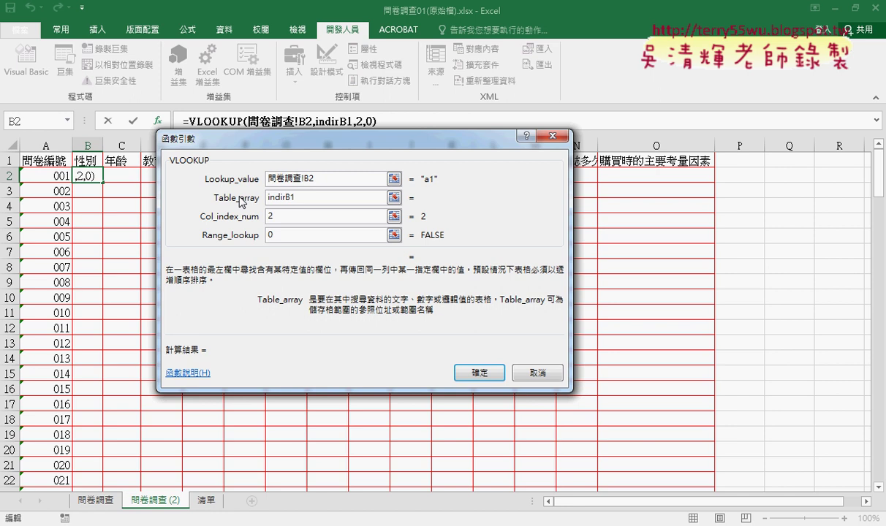
text(rect)
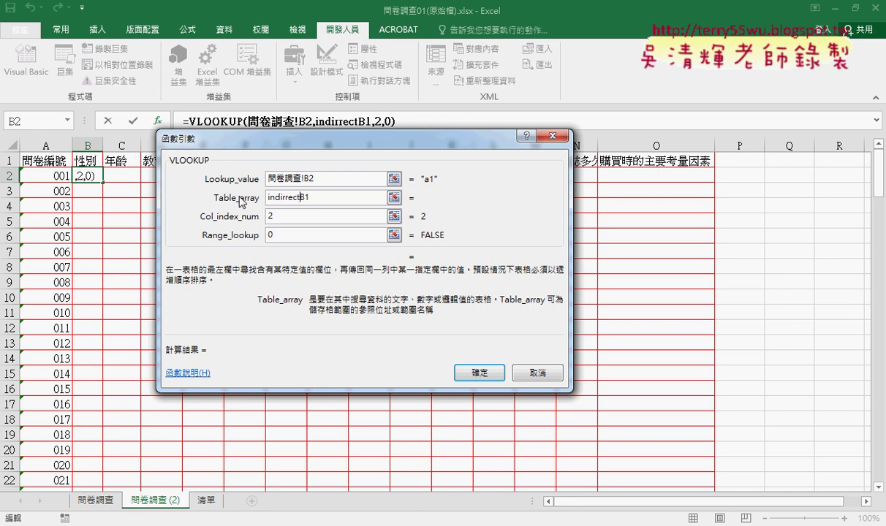
text((B1)
text())
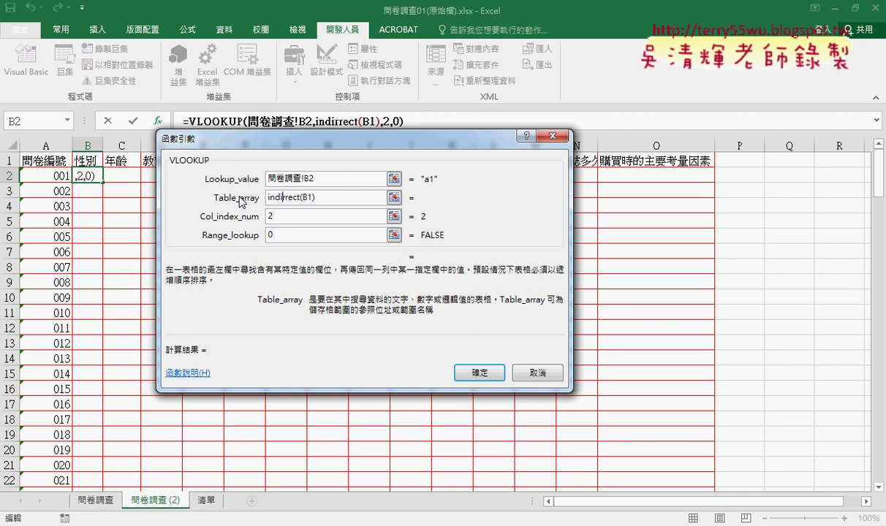
Correct the entry to indirect(B$1), then delete it all, leaving Table_array empty.
key(Delete)
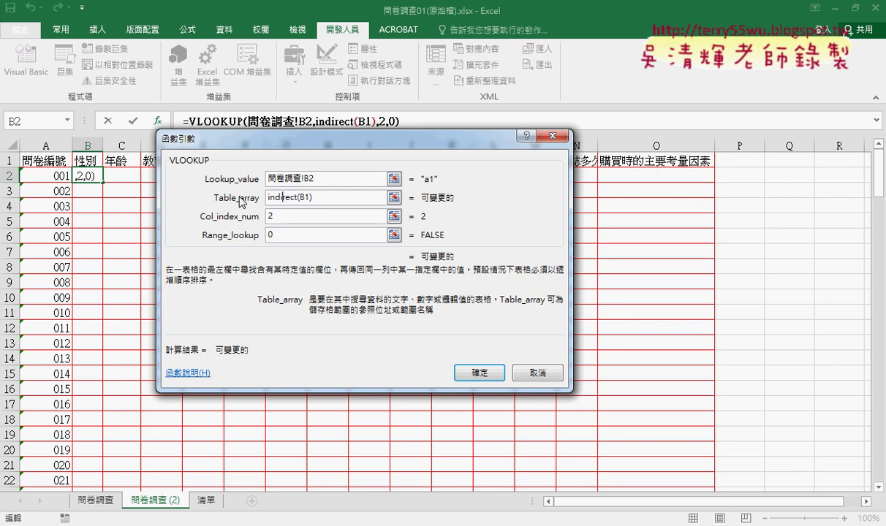
text(r)
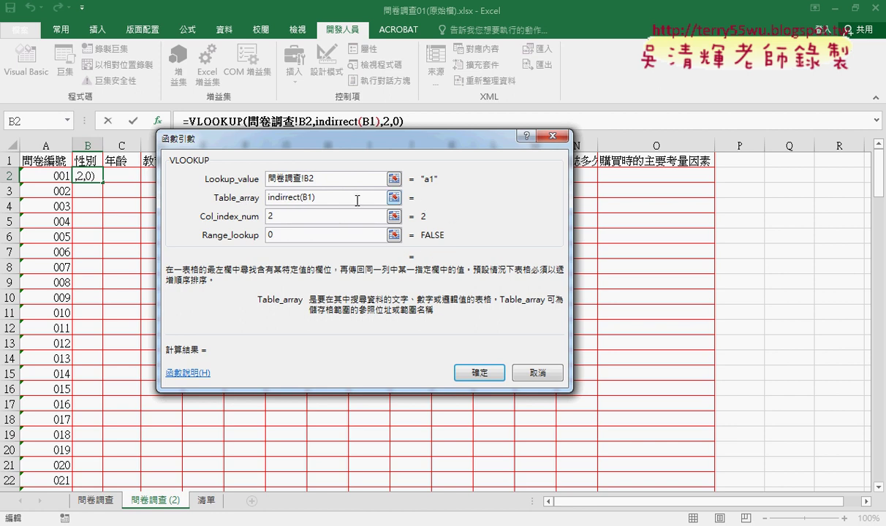
key(BackSpace)
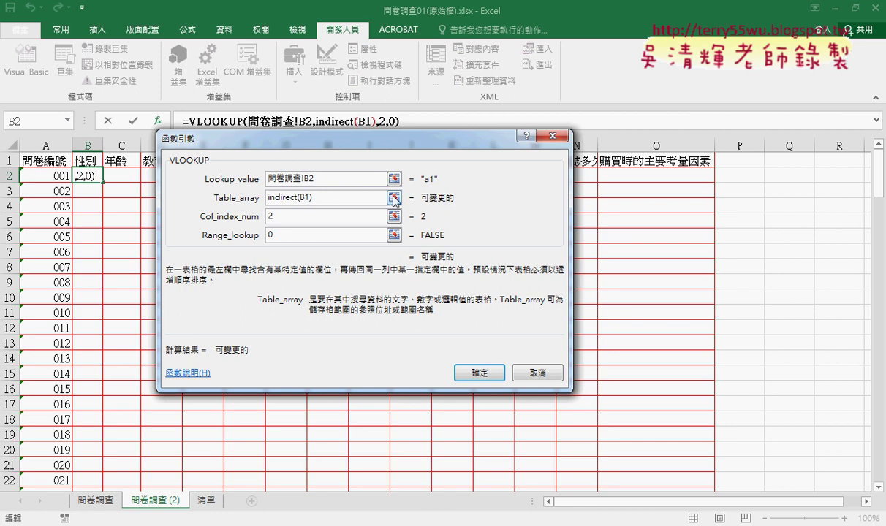
text($)
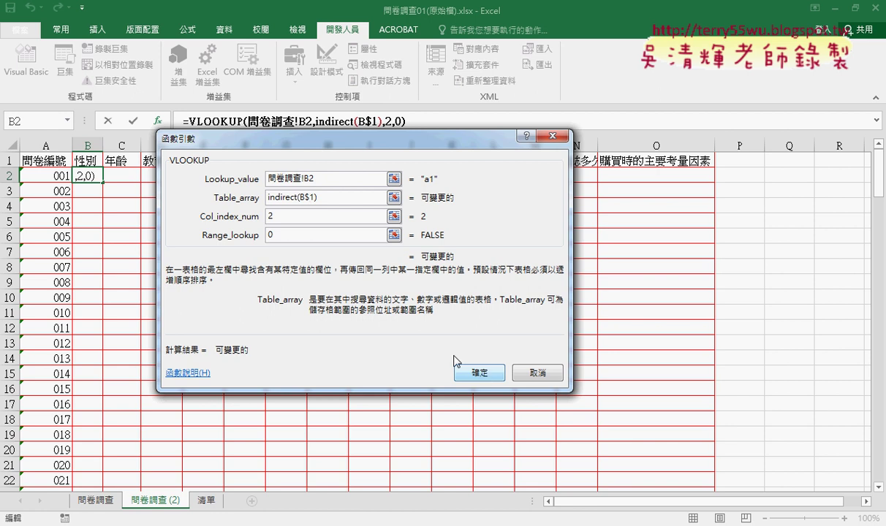
drag(314, 197, 221, 206)
key(Delete)
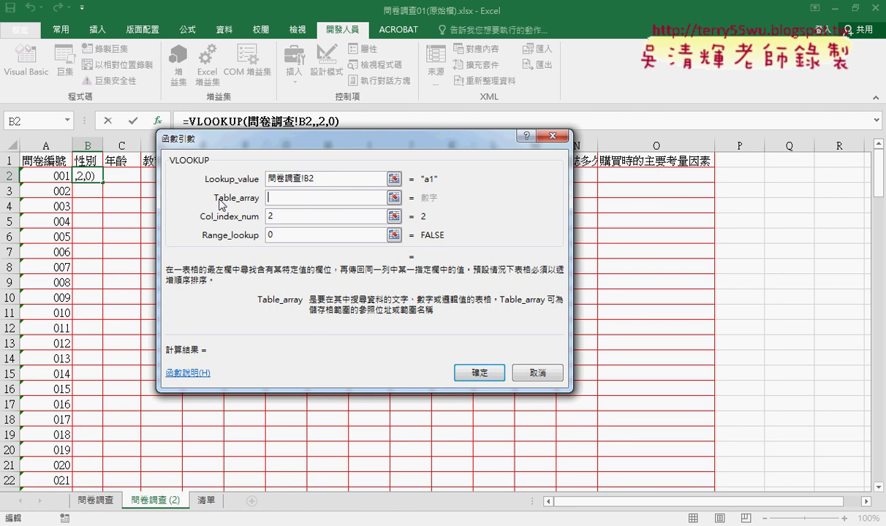
Choose INDIRECT from the 檢視與參照 (Lookup & Reference) category of the function browser.
drag(342, 139, 471, 139)
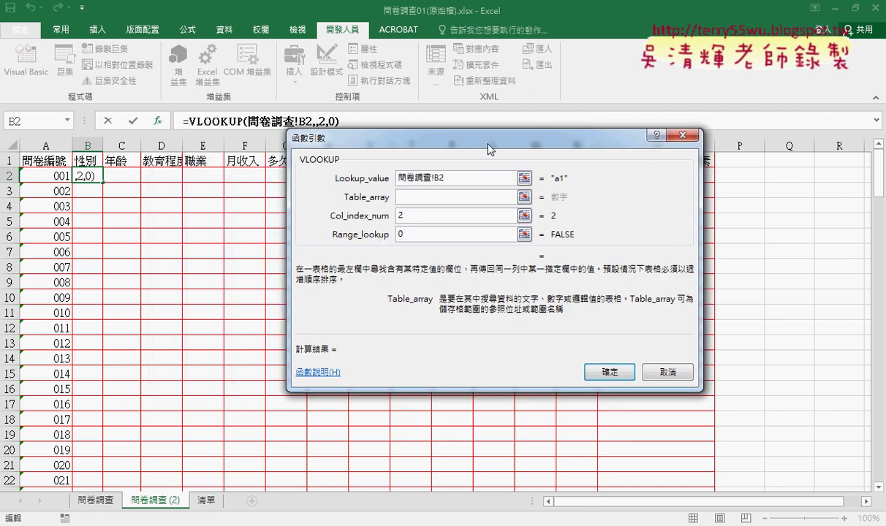
click(67, 120)
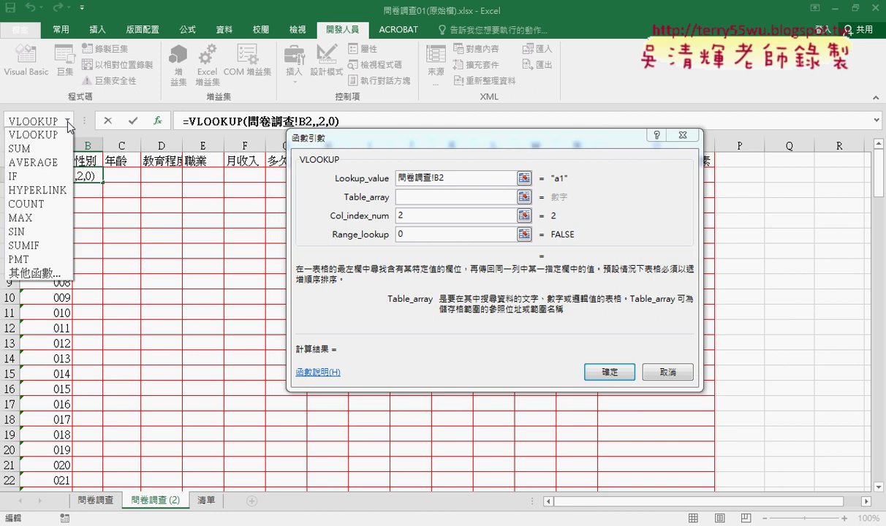
click(40, 273)
click(338, 193)
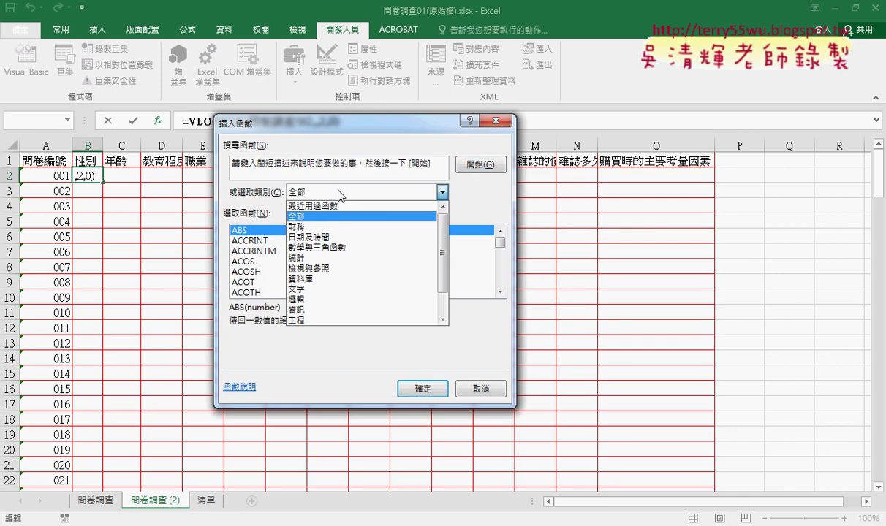
click(335, 272)
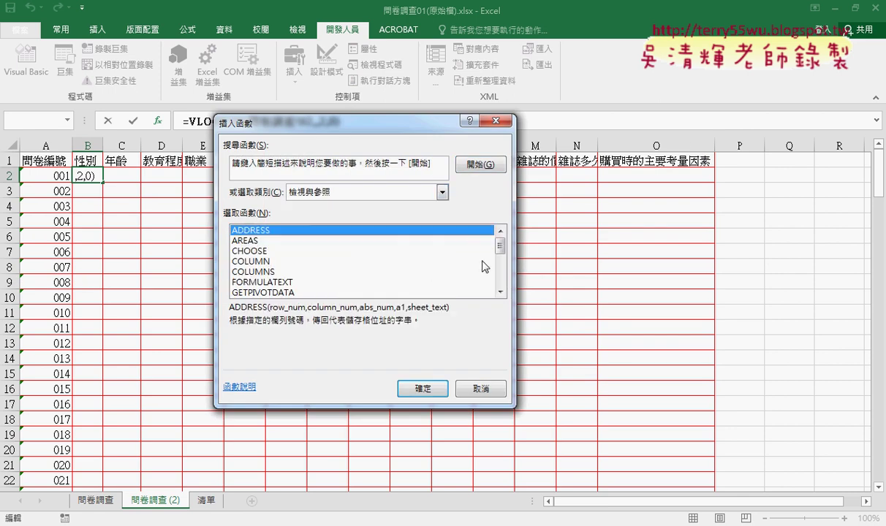
drag(500, 245, 503, 267)
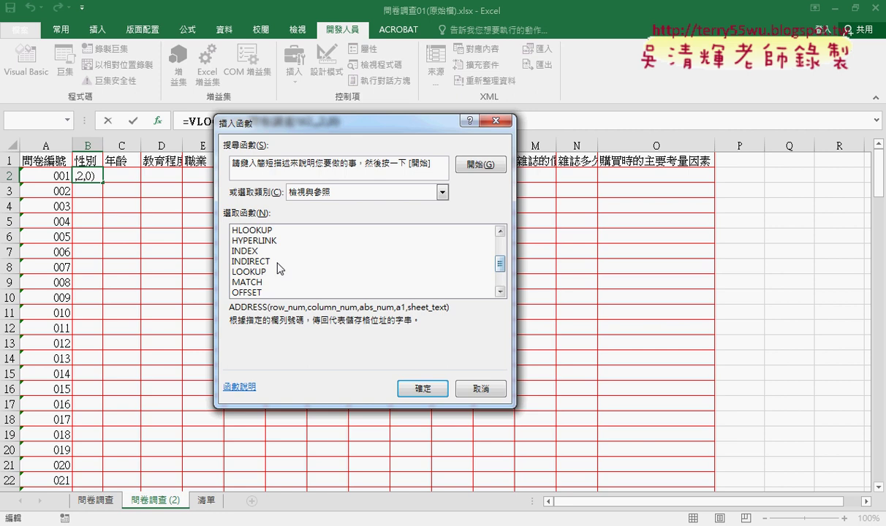
click(256, 261)
Nest INDIRECT into Table_array with Ref_text "B$1".
drag(329, 130, 348, 221)
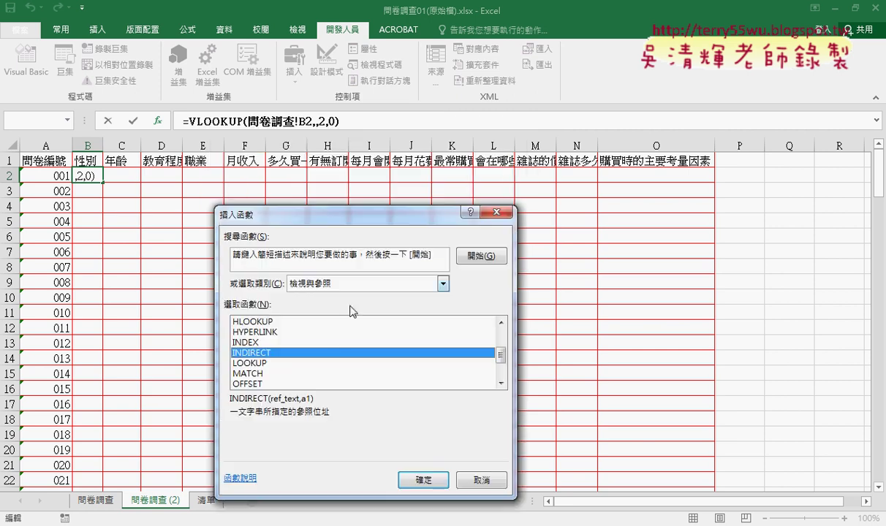
click(423, 480)
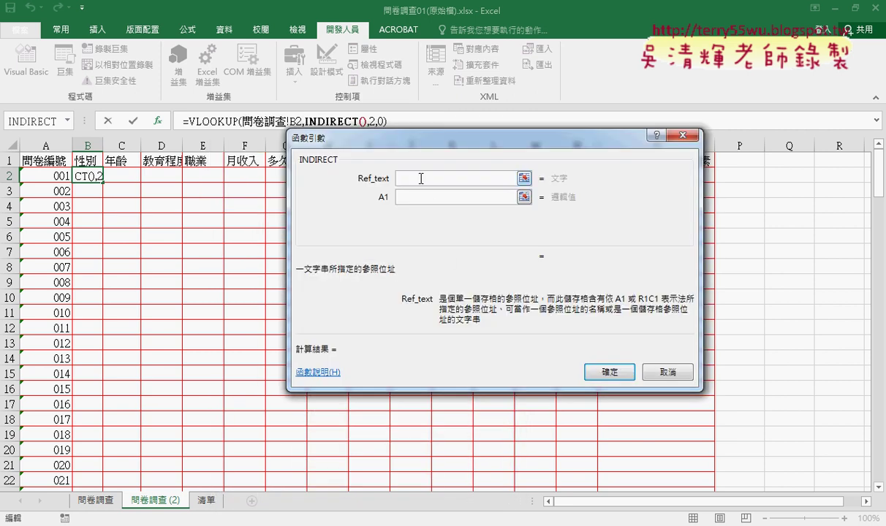
text("")
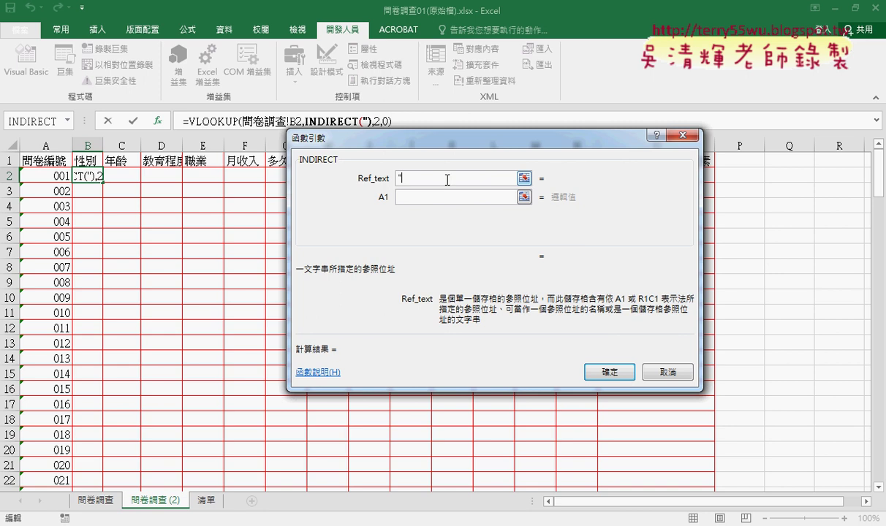
text(B)
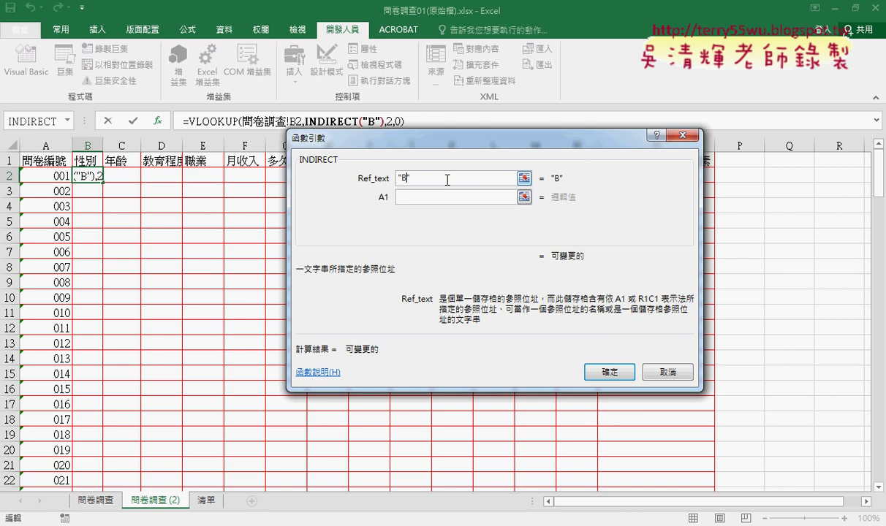
text(1)
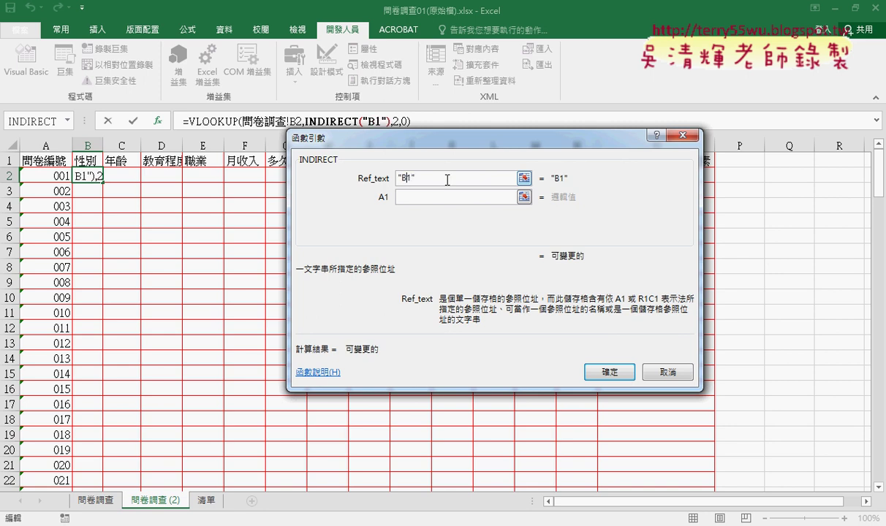
text($)
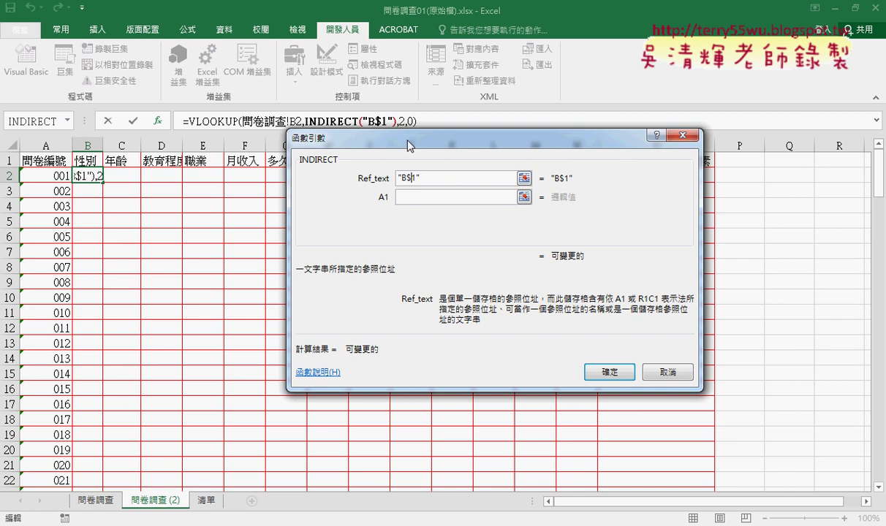
drag(409, 147, 365, 179)
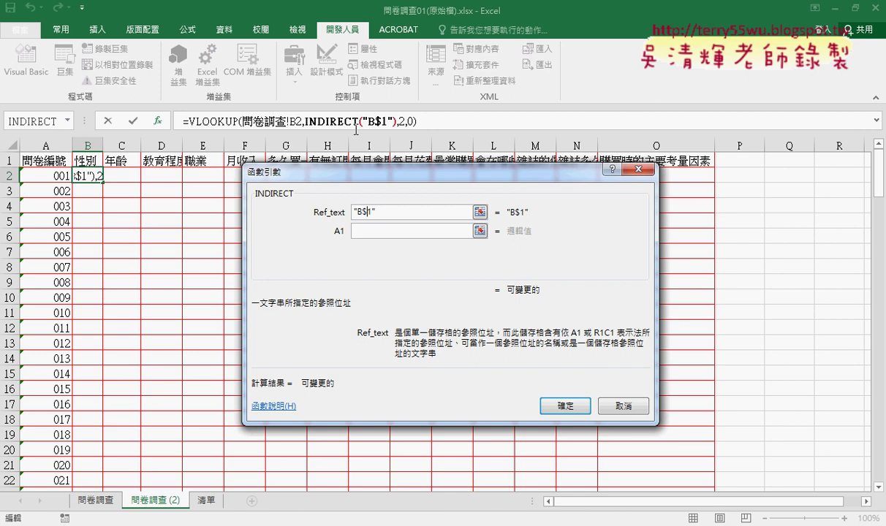
Commit B2's formula, which shows #N/A, and review its VLOOKUP table array argument.
click(565, 406)
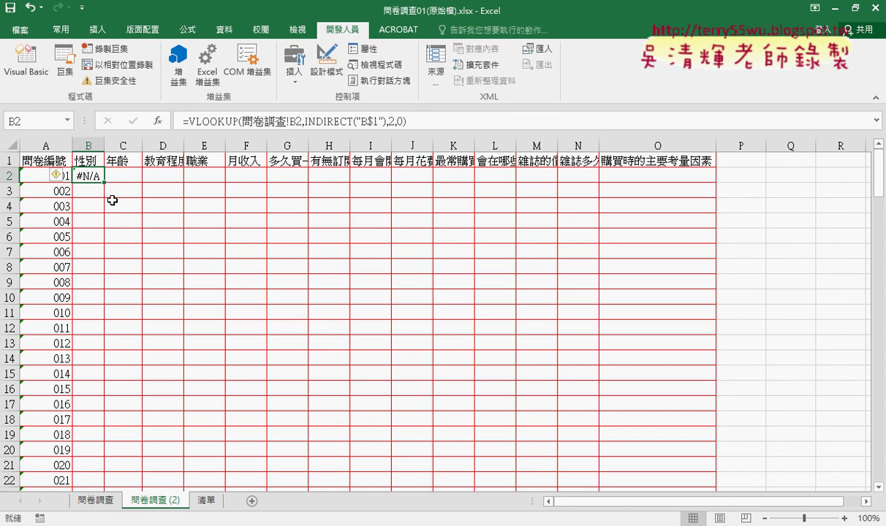
click(267, 123)
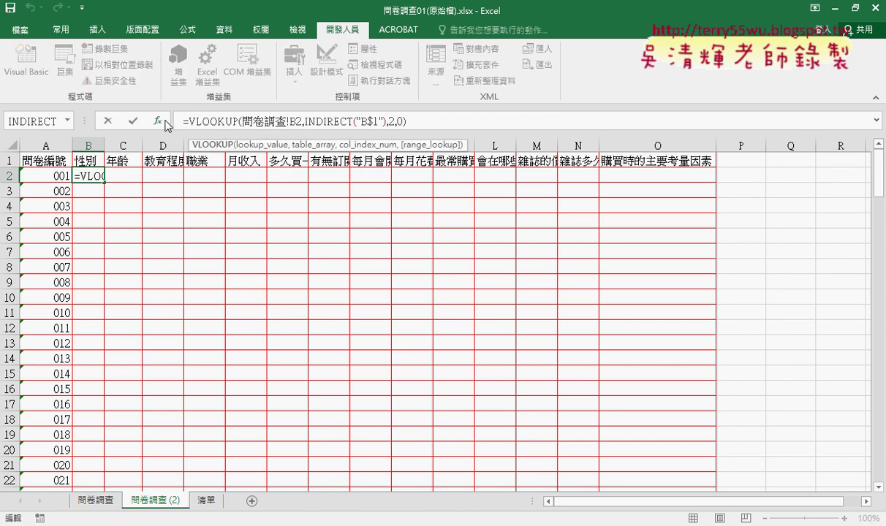
key(shift+F3)
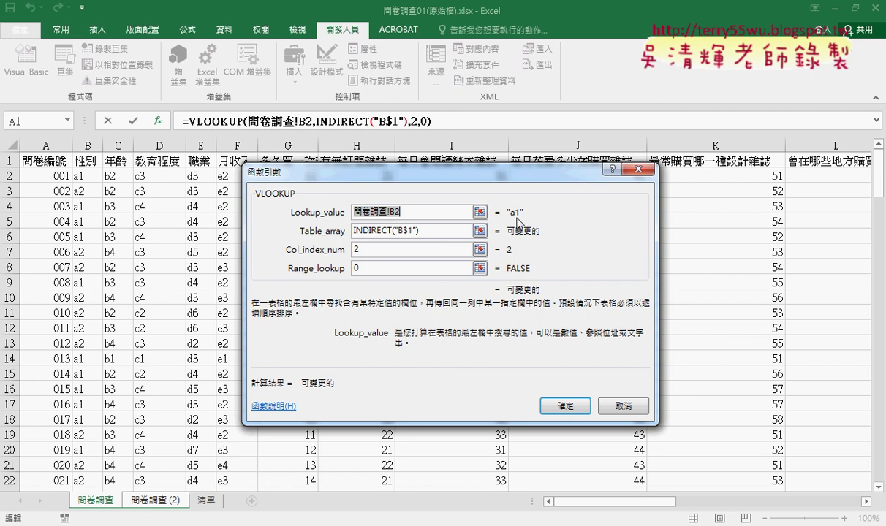
click(422, 230)
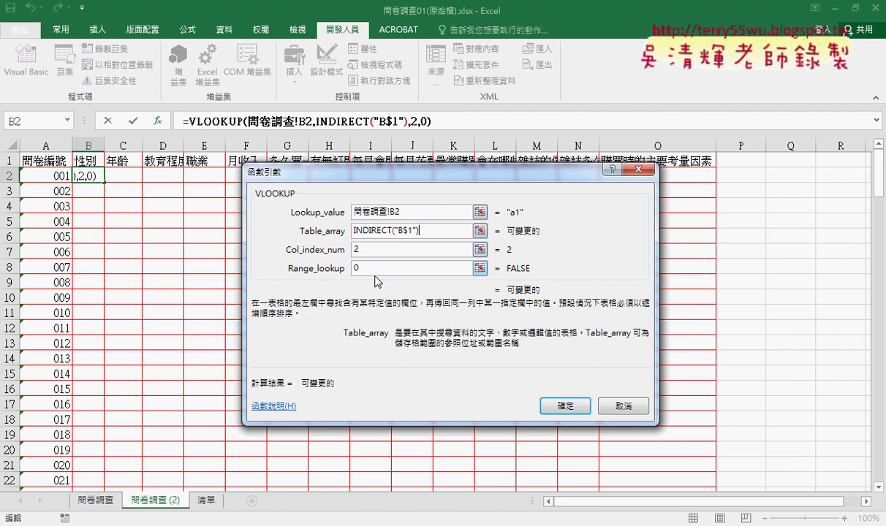
click(567, 408)
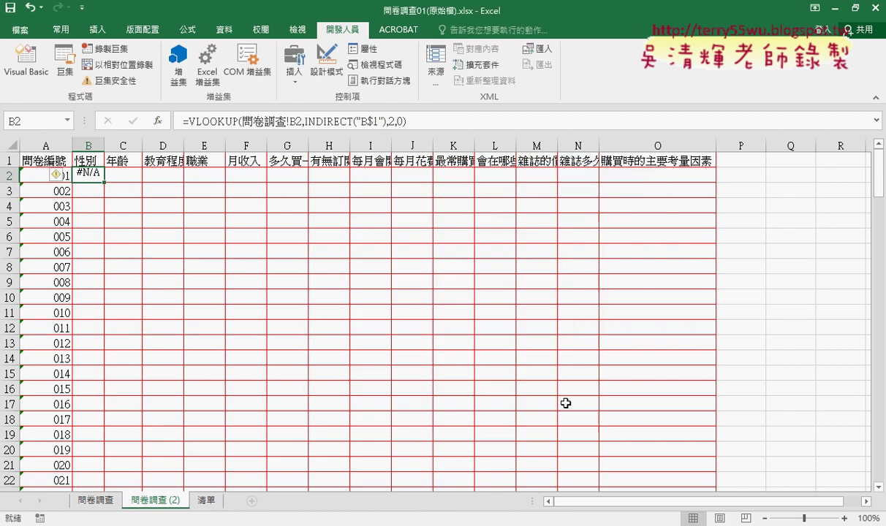
Check the gender code range A2:B3 on the 清單 sheet, then return to 問卷調查 (2).
click(206, 500)
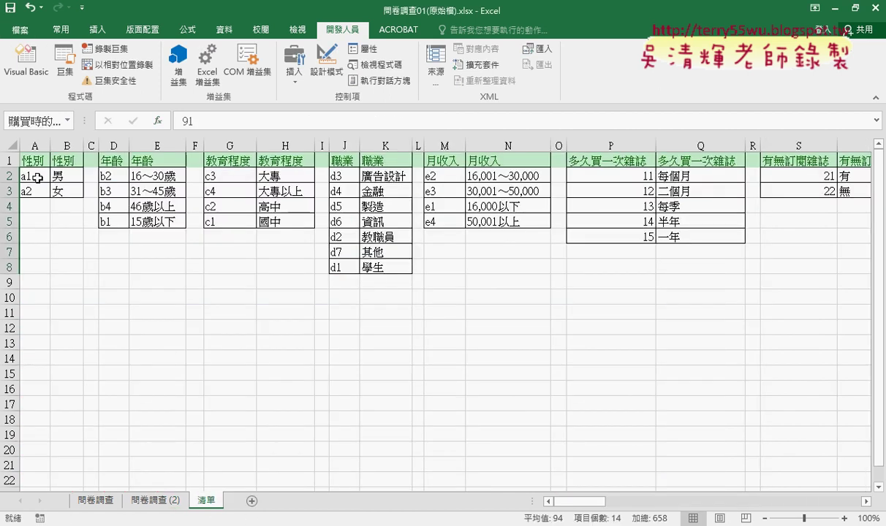
drag(36, 176, 67, 191)
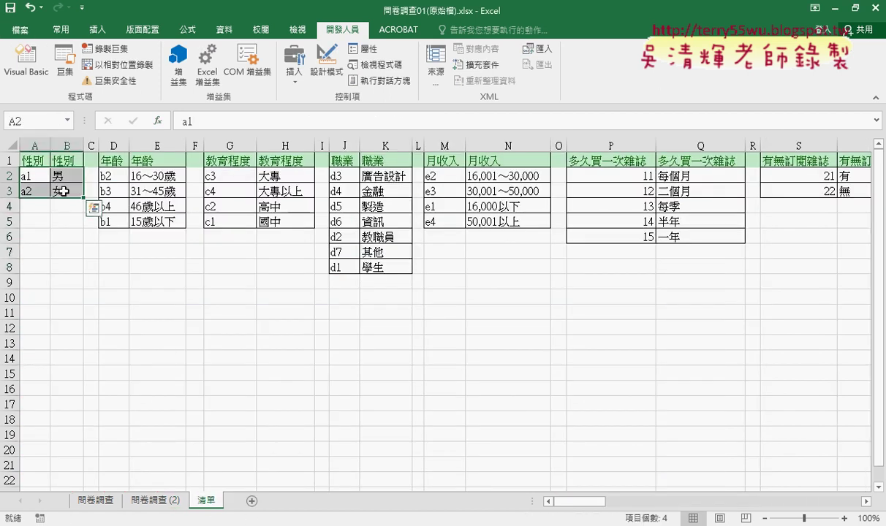
click(155, 501)
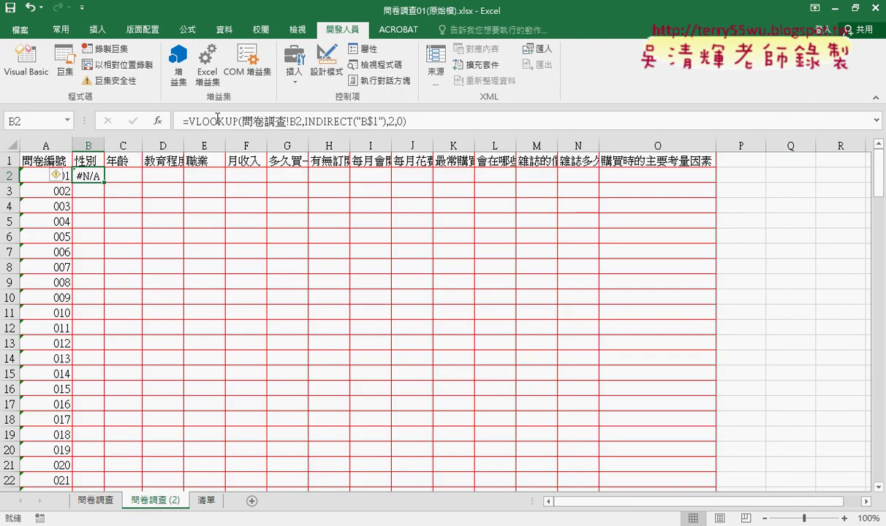
click(322, 122)
Remove the quotes so Table_array reads INDIRECT(B$1) and B2 displays 男.
click(158, 120)
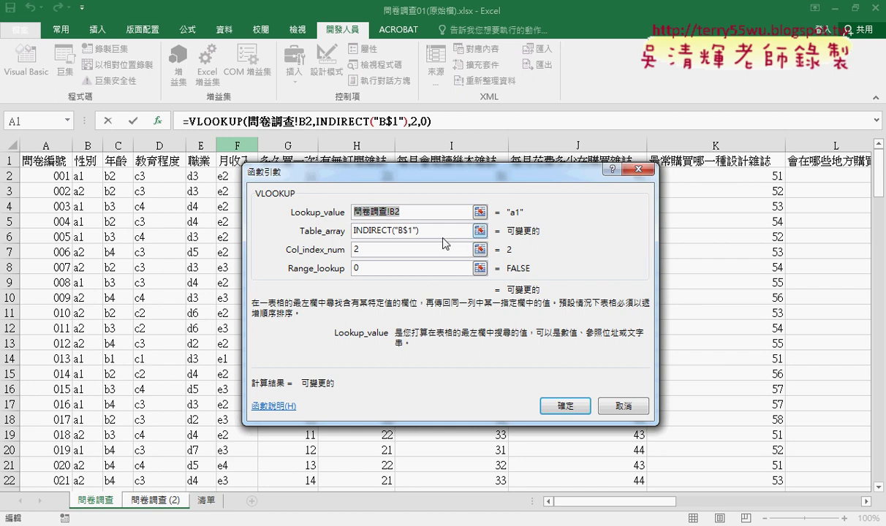
click(399, 229)
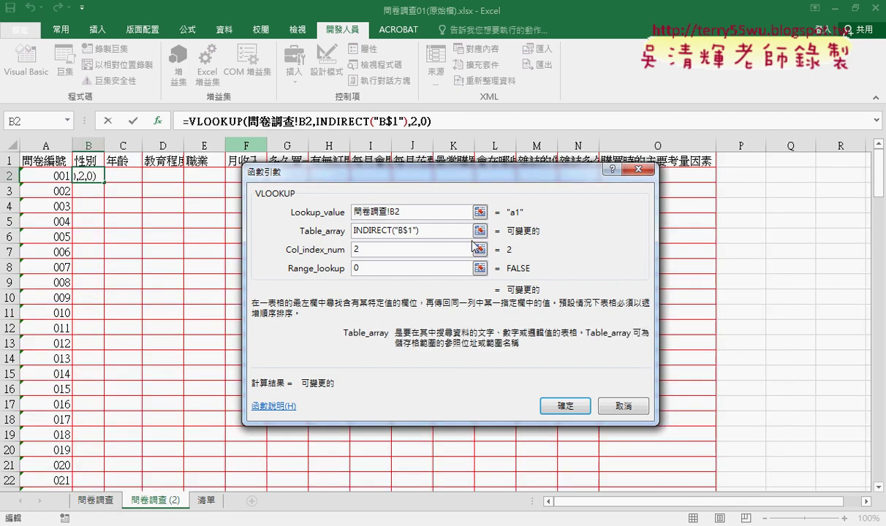
key(BackSpace)
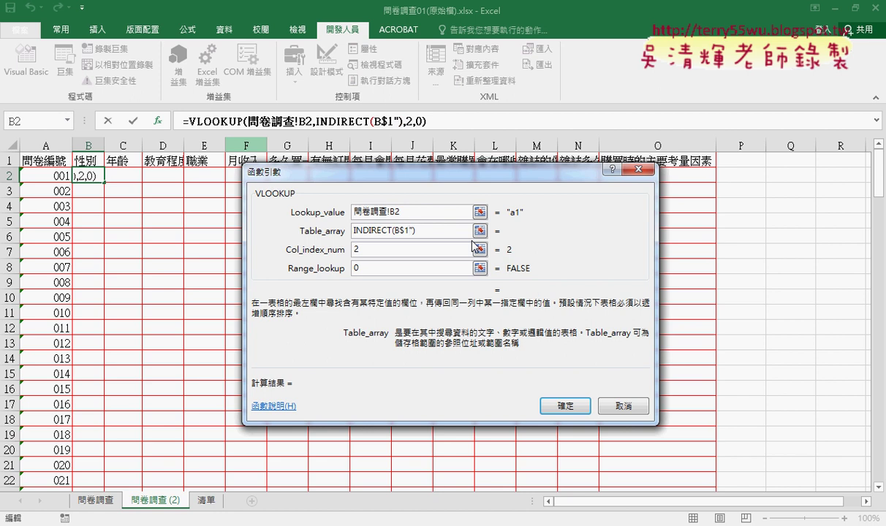
key(BackSpace)
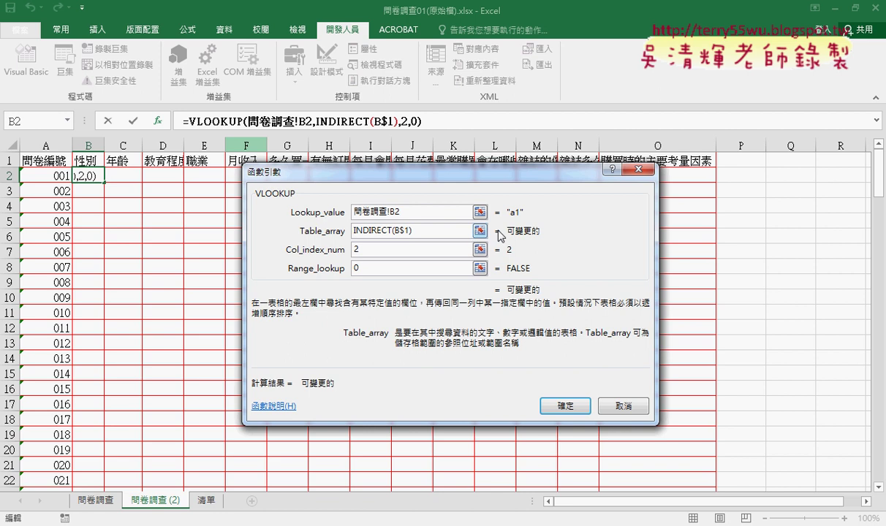
click(567, 405)
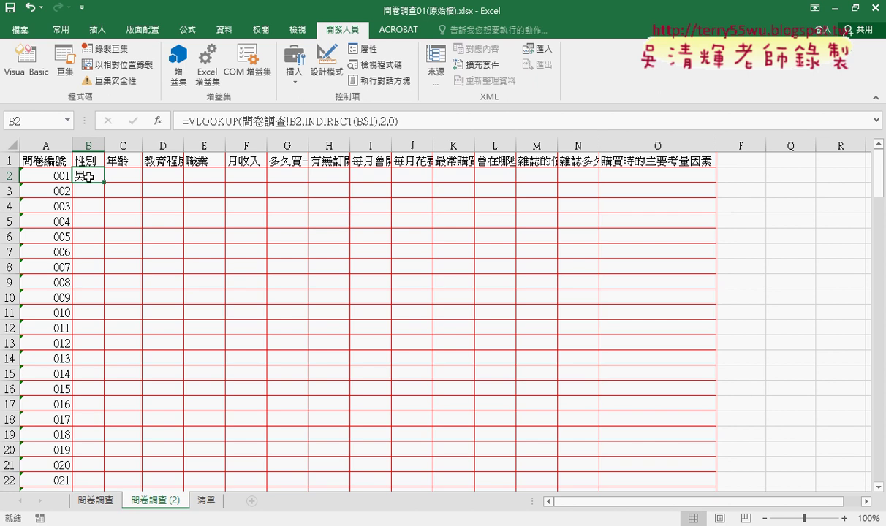
Start recording a new macro named 問卷調查巨集.
click(774, 205)
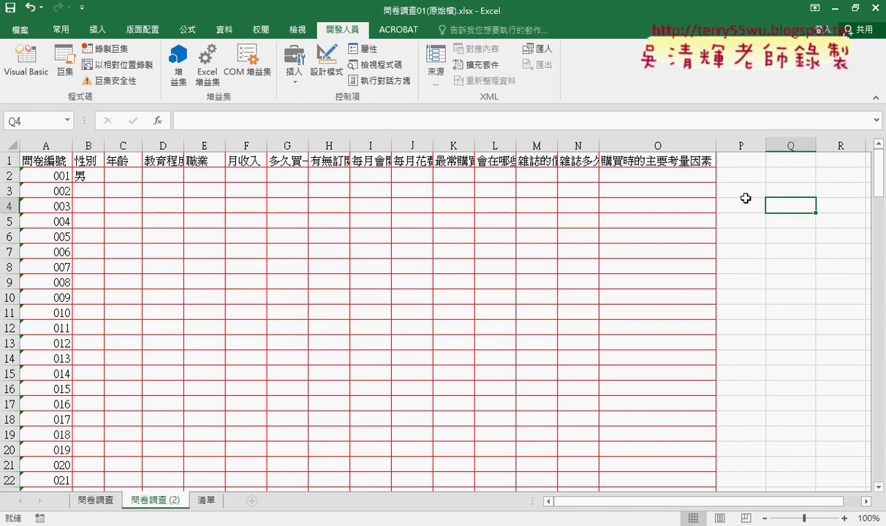
click(108, 48)
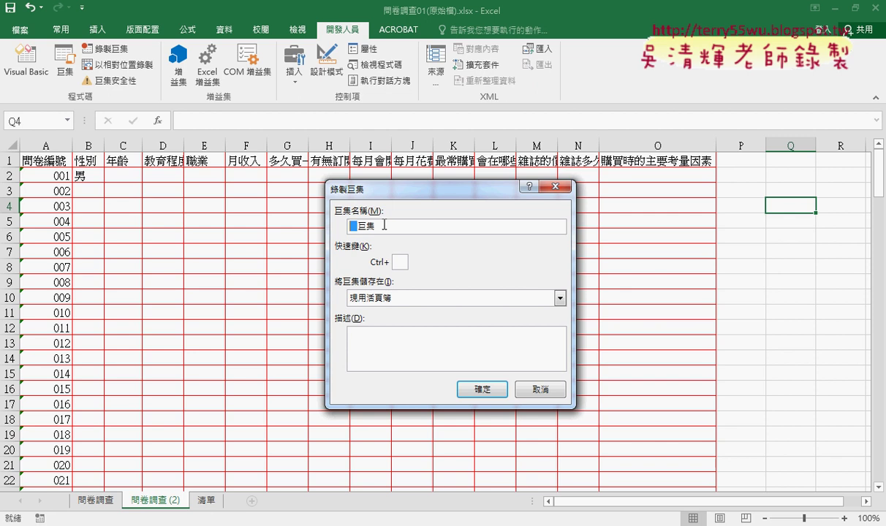
text(問)
text(卷)
text(ㄉㄧ)
text(調查)
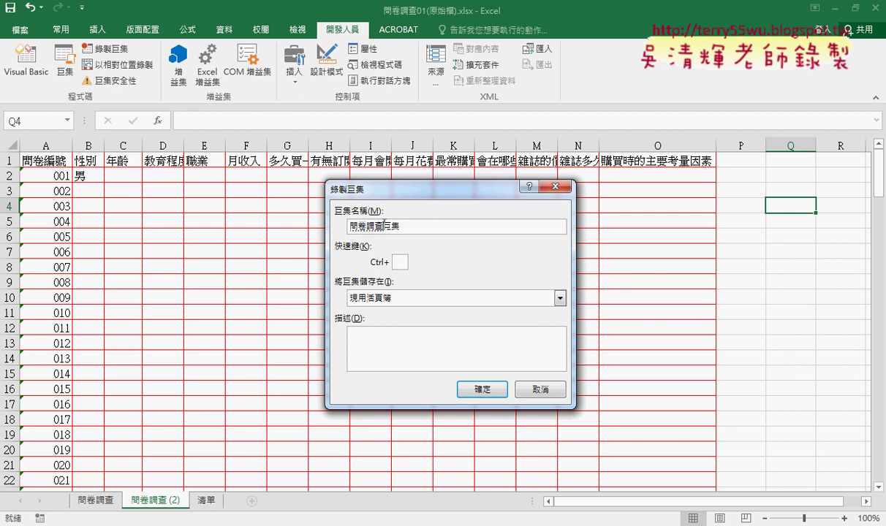
click(483, 389)
Fill B2's formula across C2:O2 and down all survey rows, then stop recording.
click(89, 173)
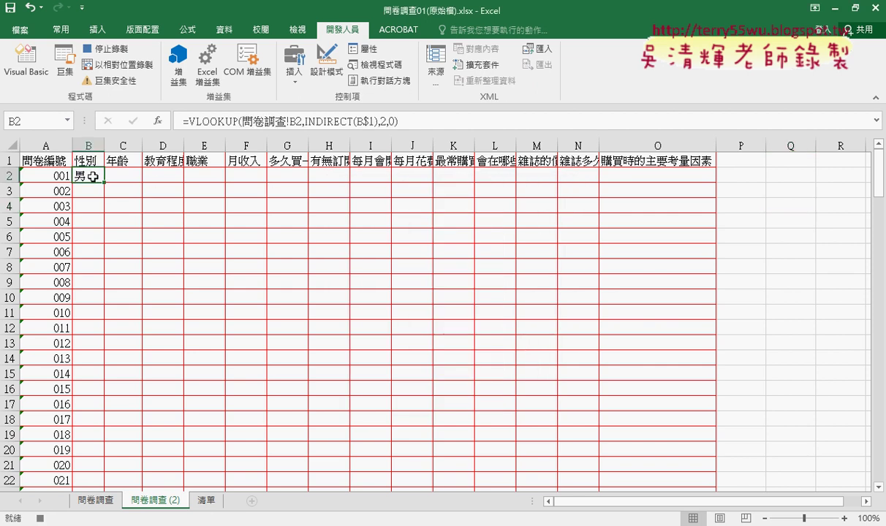
click(221, 120)
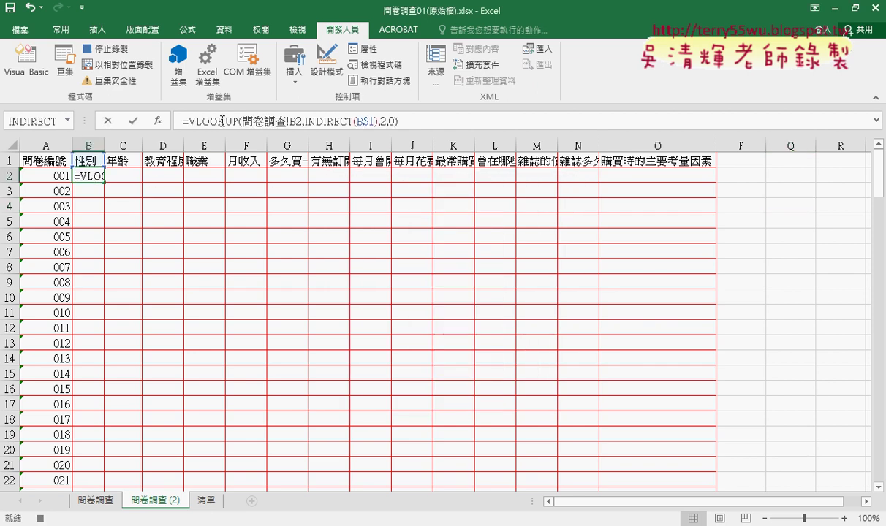
click(133, 120)
drag(106, 182, 713, 193)
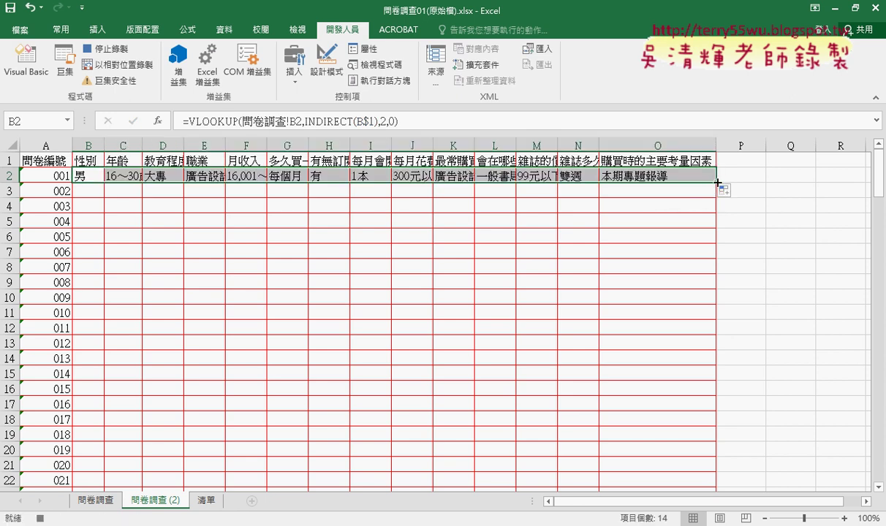
double_click(716, 183)
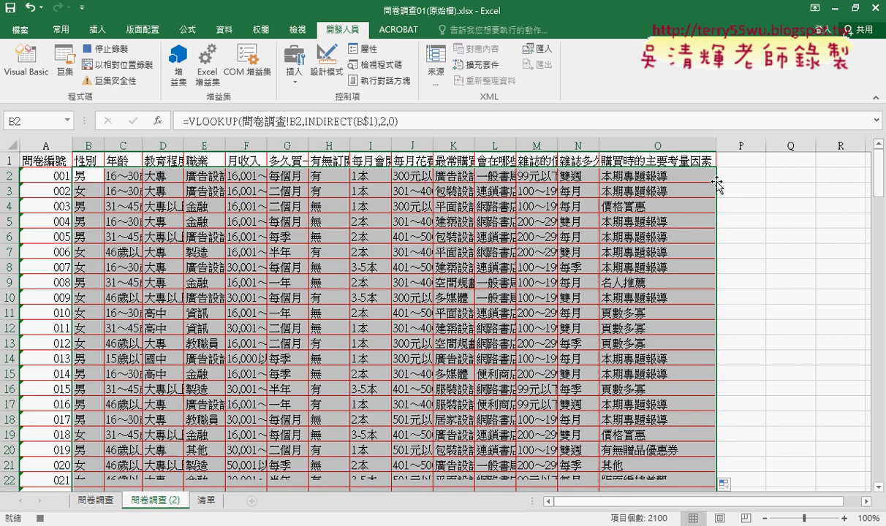
click(110, 48)
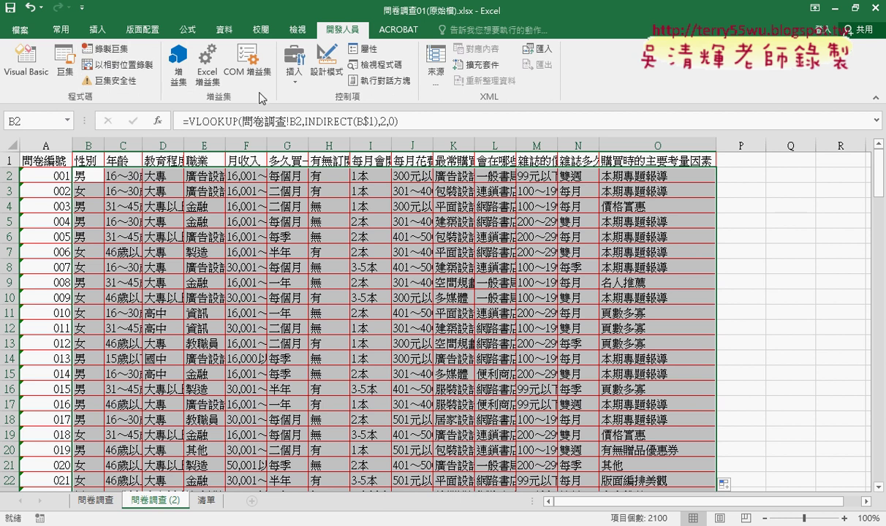
Draw a Form Control push button over columns P–Q beside the table.
click(294, 65)
click(274, 106)
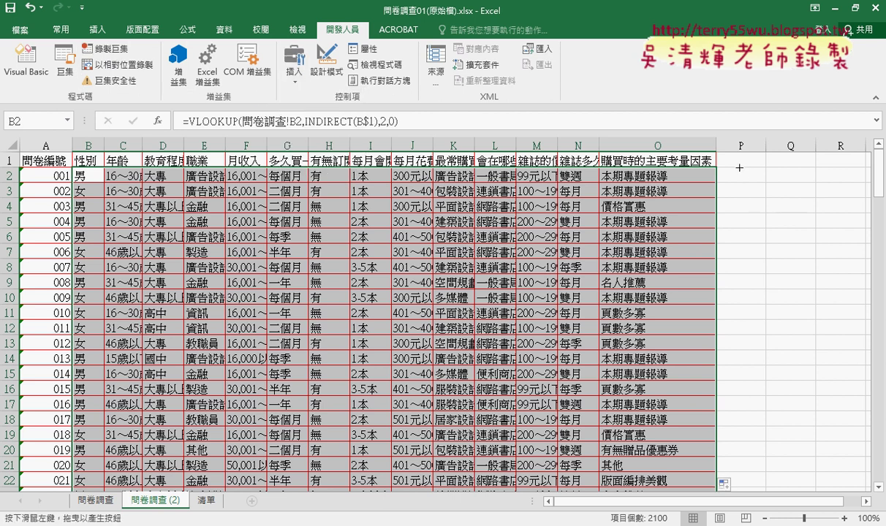
drag(698, 158, 792, 188)
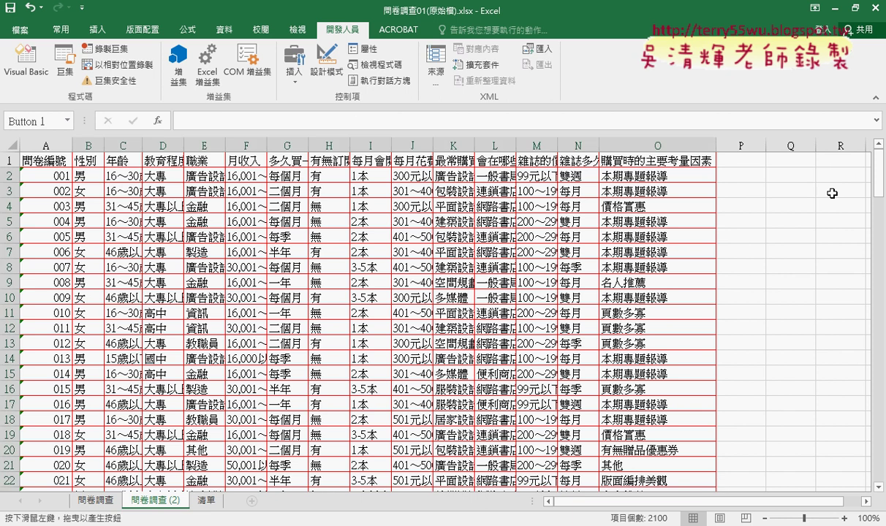
Assign the 問卷調查巨集 macro to the button and caption it 問卷調查巨集.
click(343, 210)
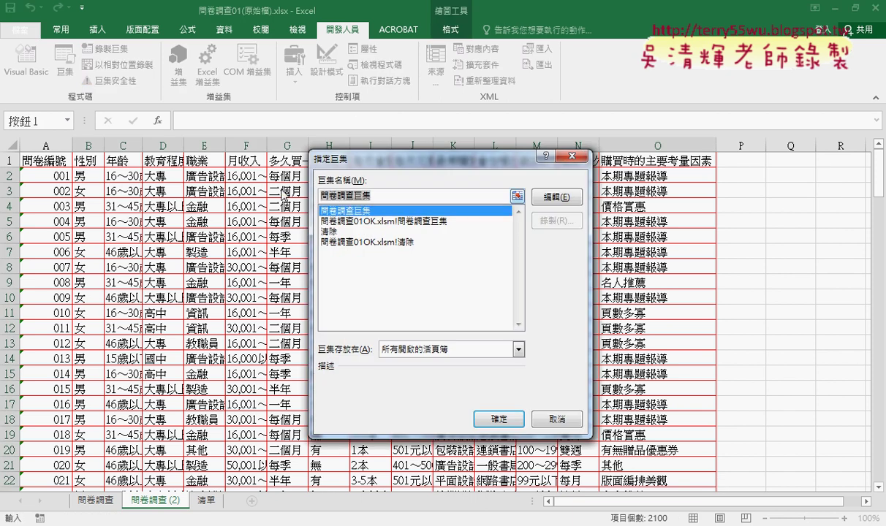
click(494, 419)
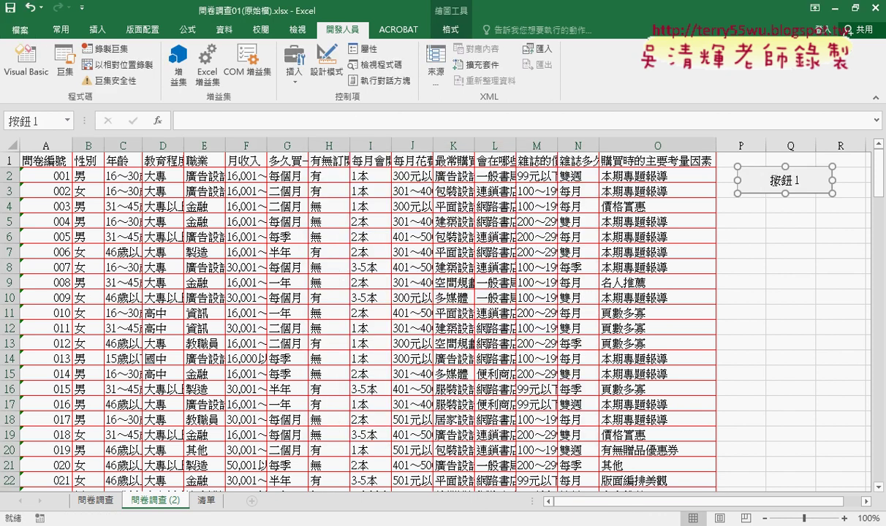
click(732, 173)
key(Delete)
key(Delete)
key(Delete)
key(Delete)
text(問卷調查巨集)
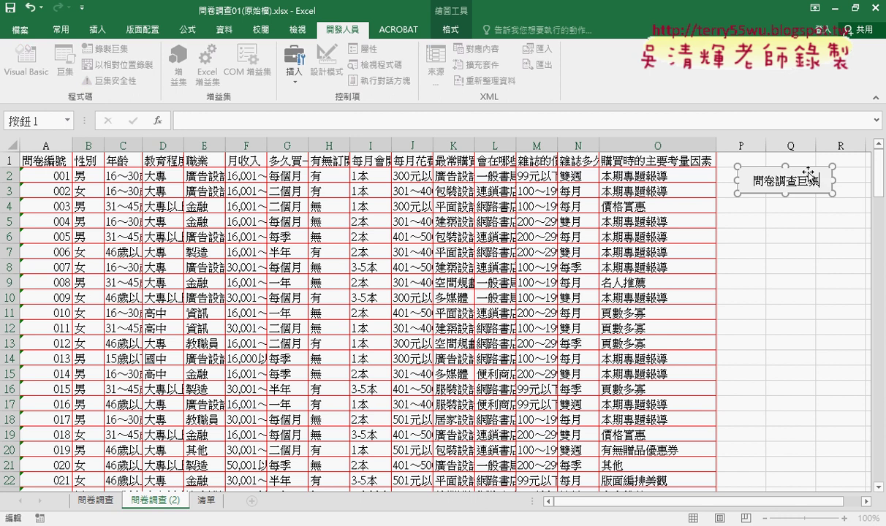
click(762, 253)
Copy the button just below the original and assign the copy the 清除 macro.
right_click(760, 179)
click(785, 209)
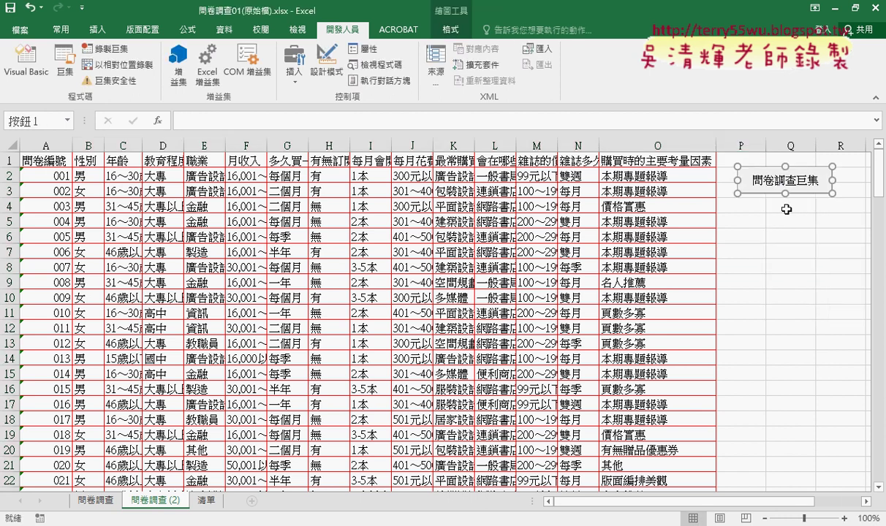
drag(785, 193, 785, 224)
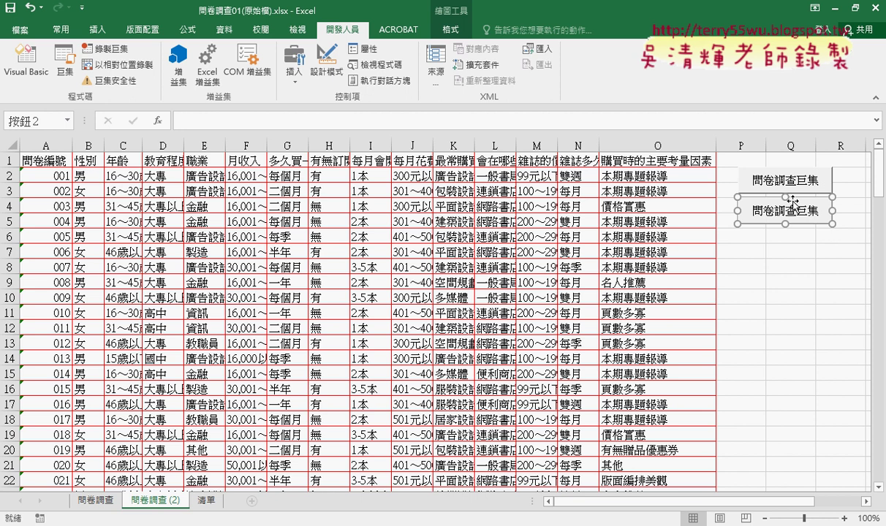
right_click(753, 193)
click(731, 302)
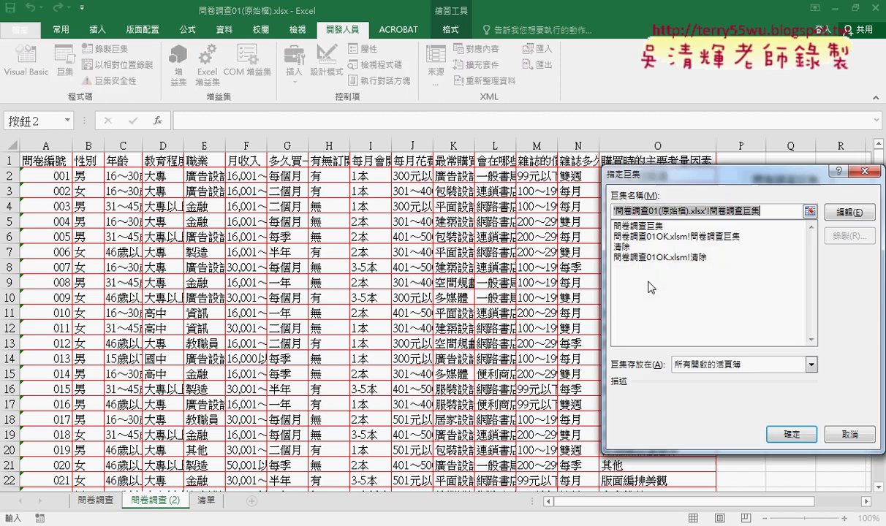
click(625, 247)
click(798, 437)
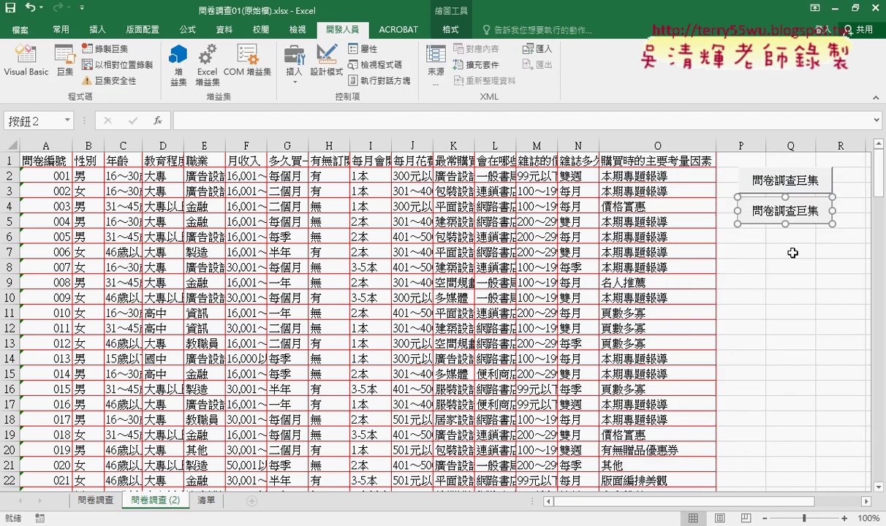
Relabel the second button 清除.
click(756, 212)
key(Delete)
key(Delete)
key(Delete)
key(Delete)
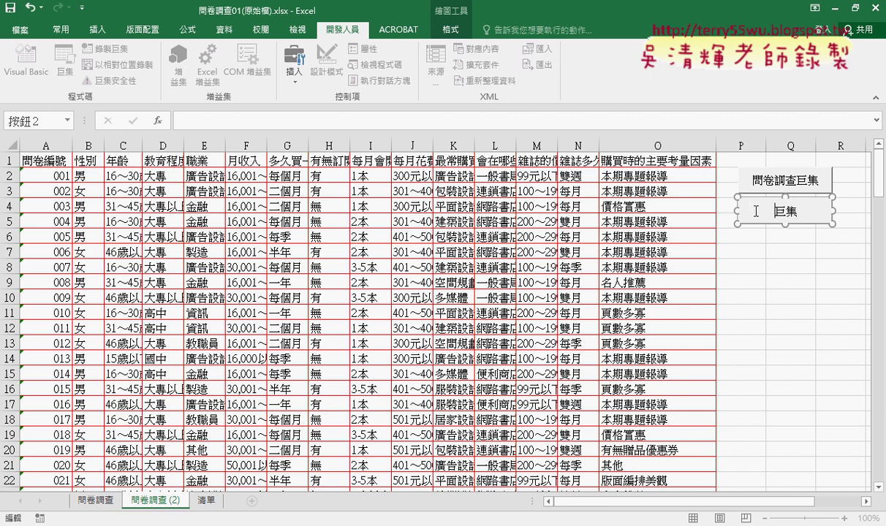
key(Delete)
key(Delete)
text(清除)
click(792, 276)
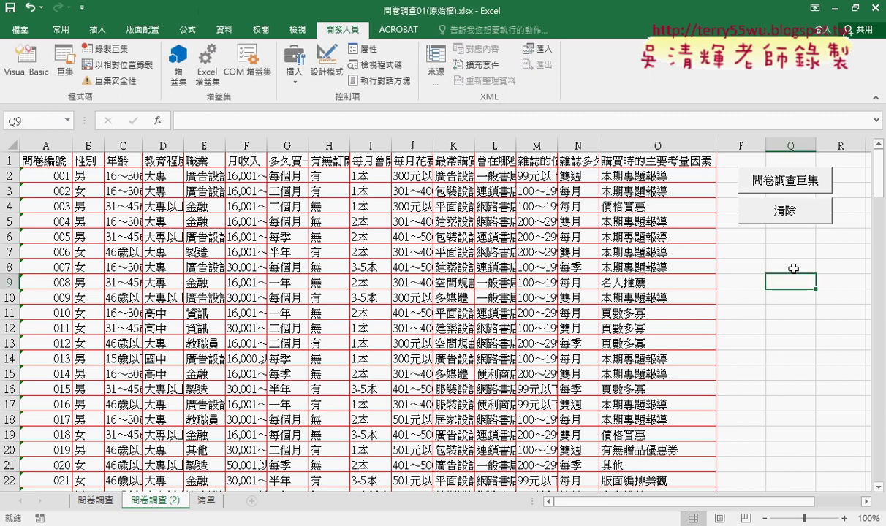
click(796, 214)
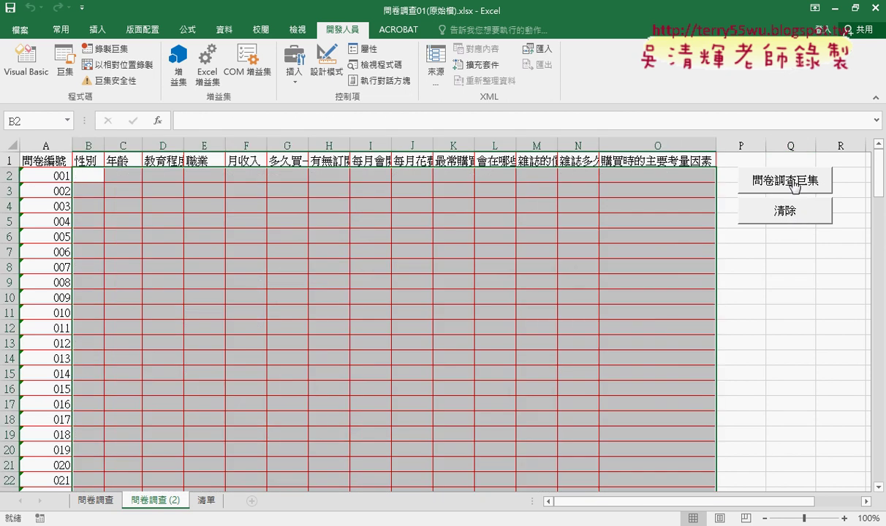
click(794, 184)
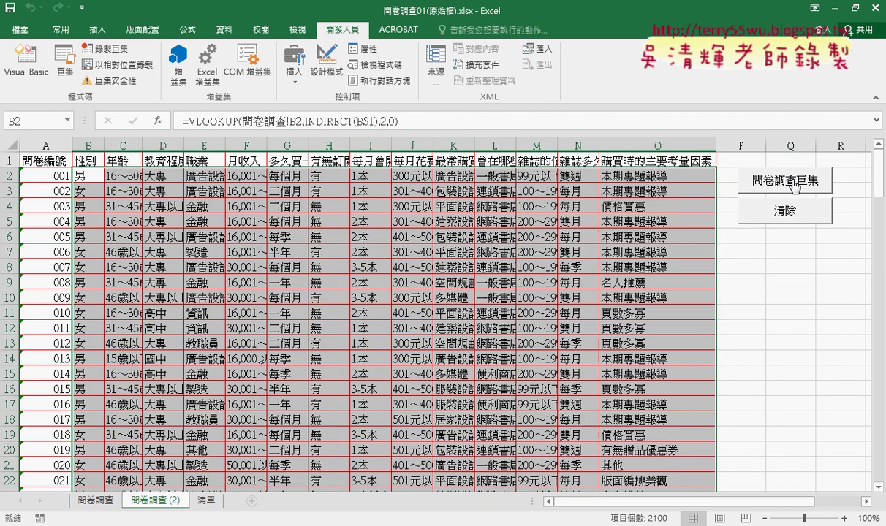
click(787, 211)
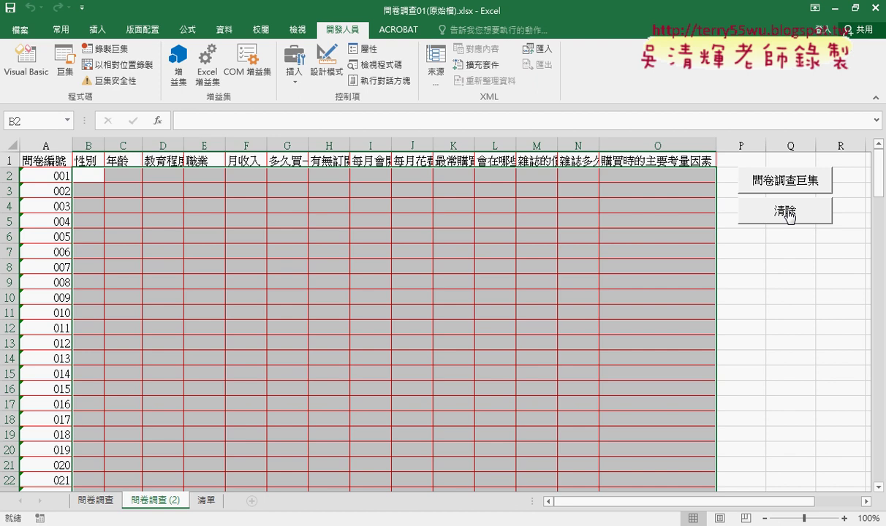
click(766, 179)
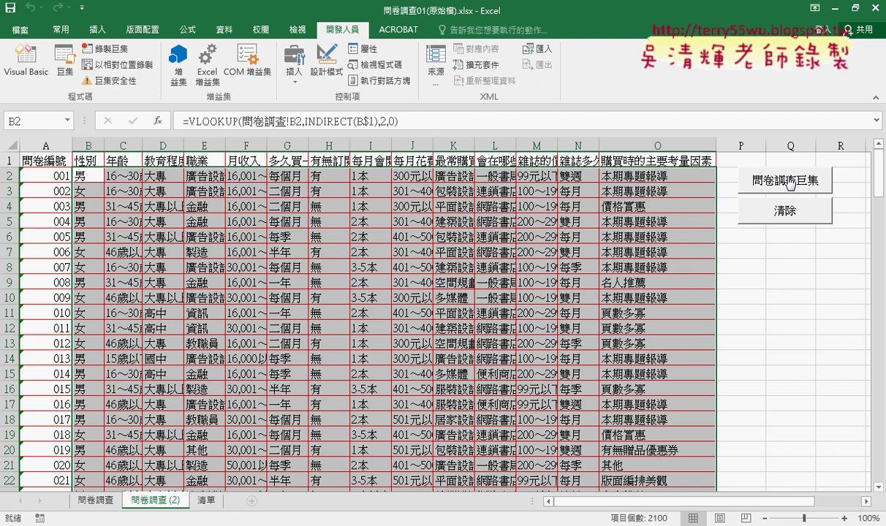
click(777, 212)
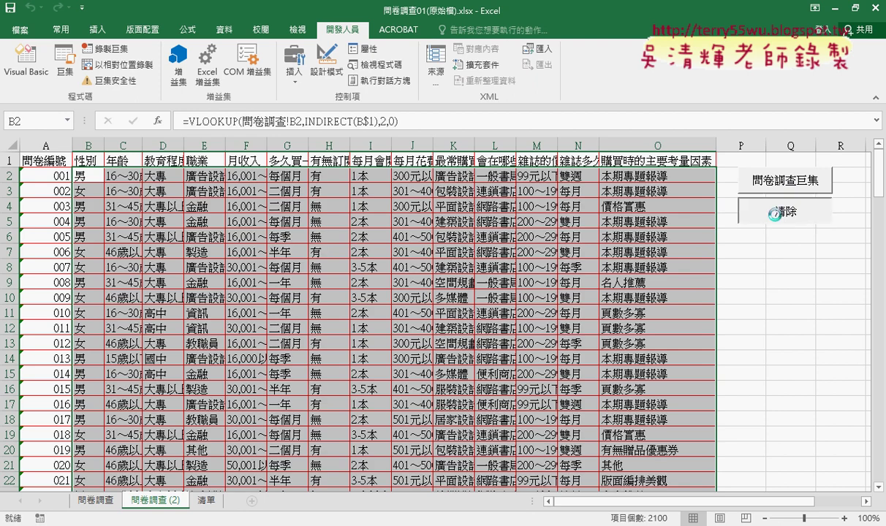
click(778, 185)
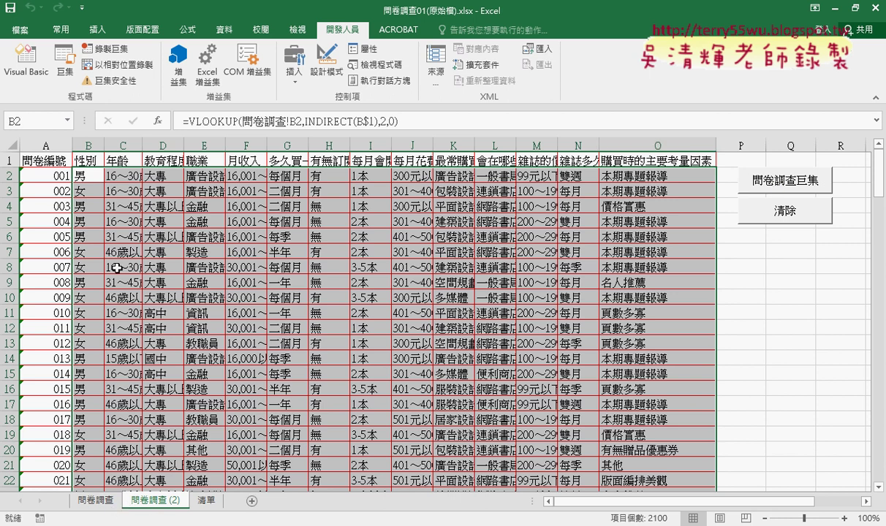
click(86, 169)
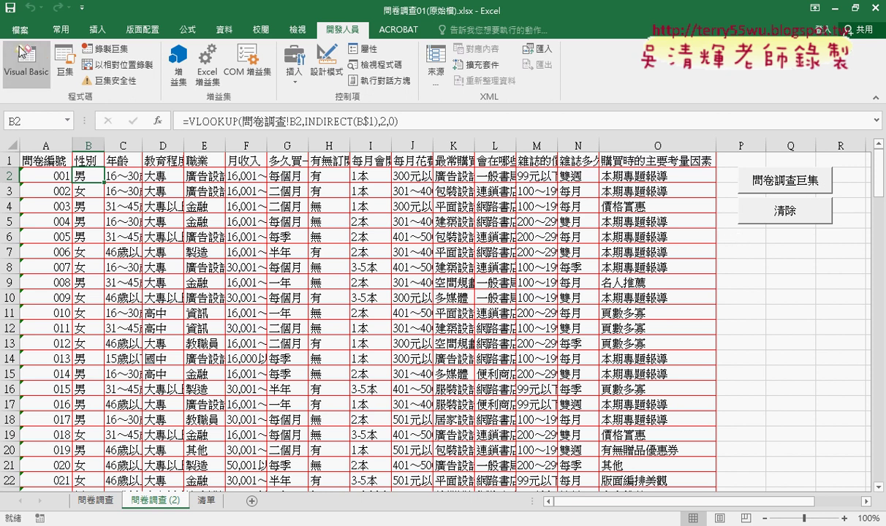
Save the workbook as Excel Macro-Enabled Workbook (*.xlsm), 問卷調查01(原始檔).xlsm.
click(10, 9)
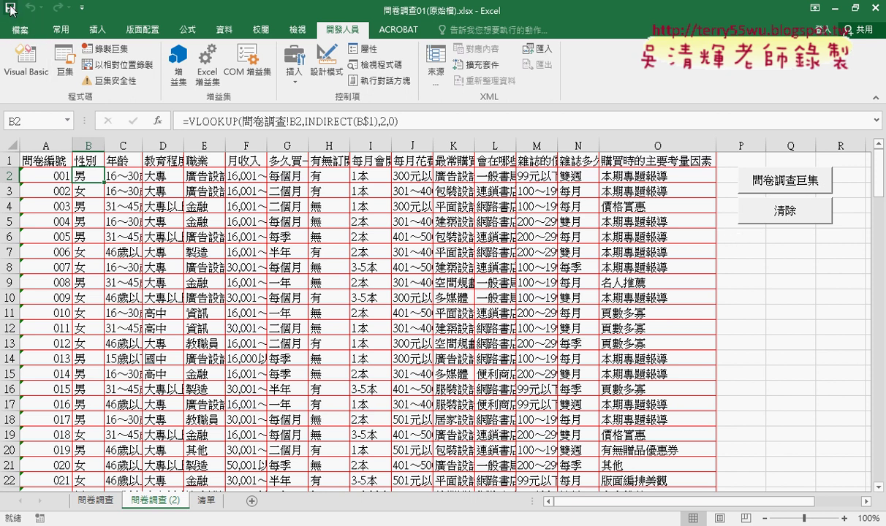
click(448, 331)
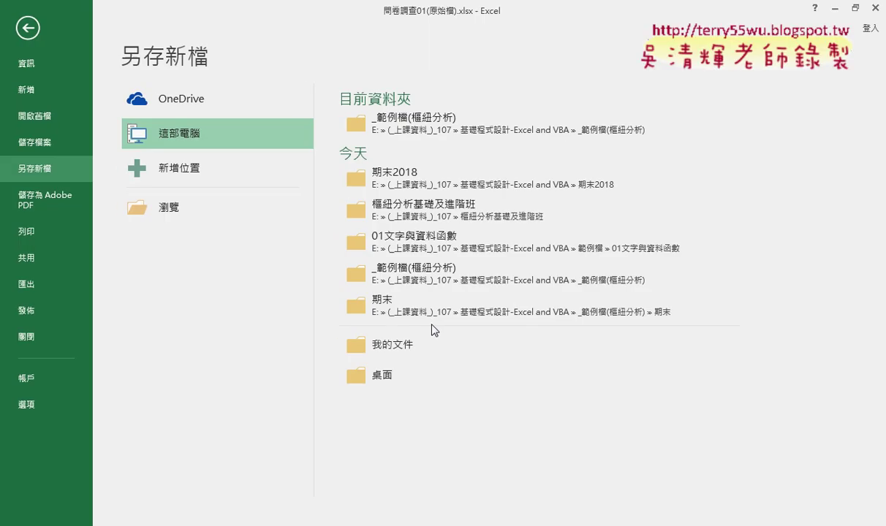
click(234, 219)
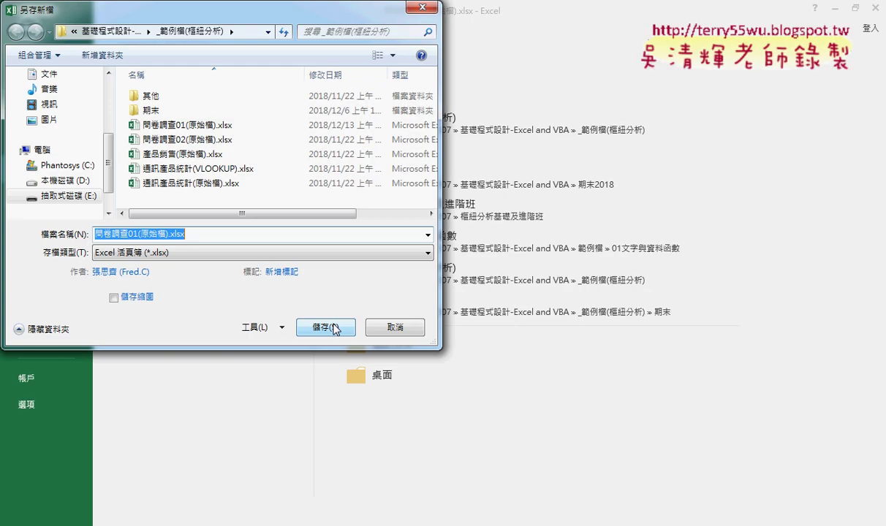
click(244, 251)
click(196, 279)
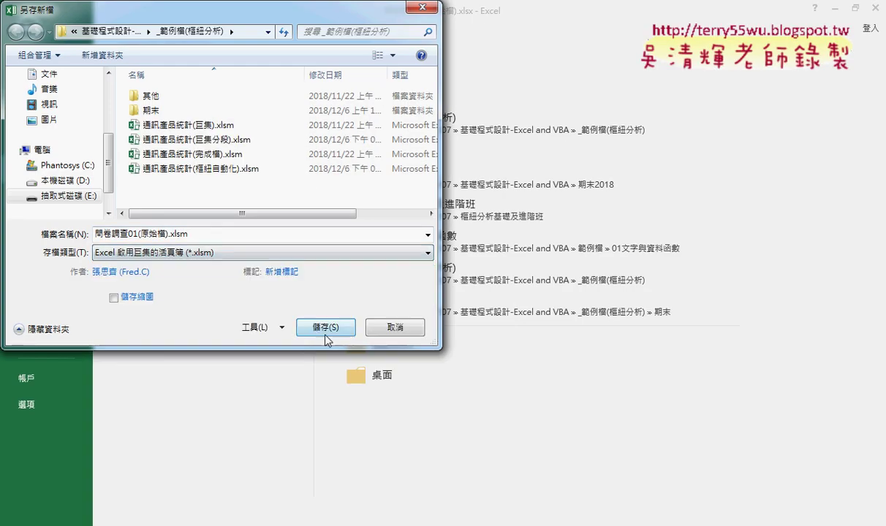
click(349, 332)
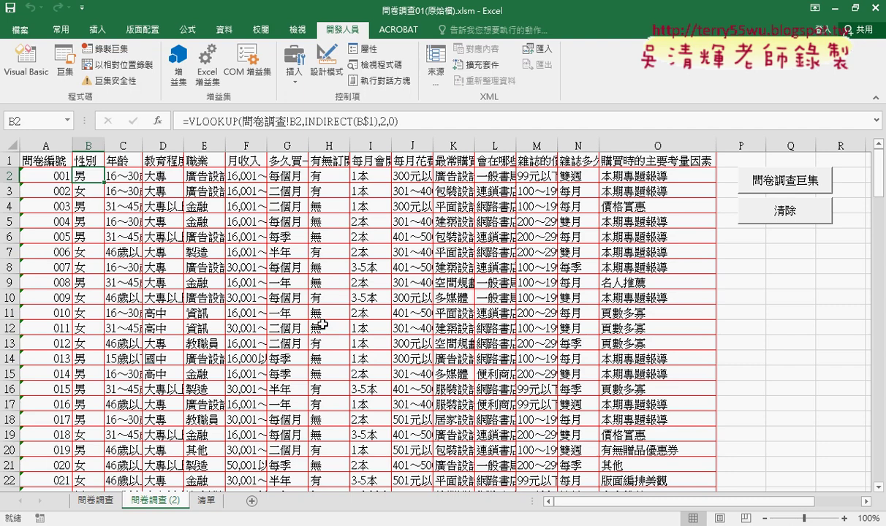